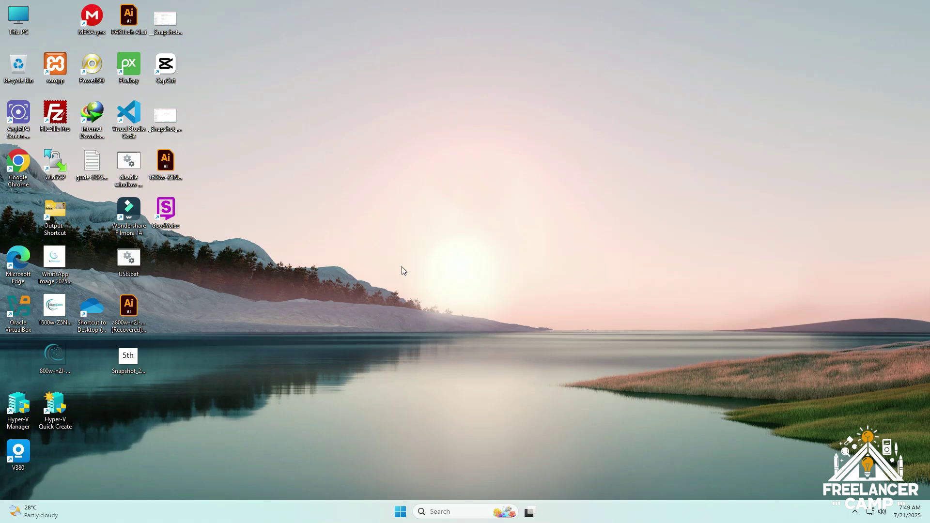
Search the Start menu for 'windowss security' to bring up the Windows Security app.
left_click(404, 510)
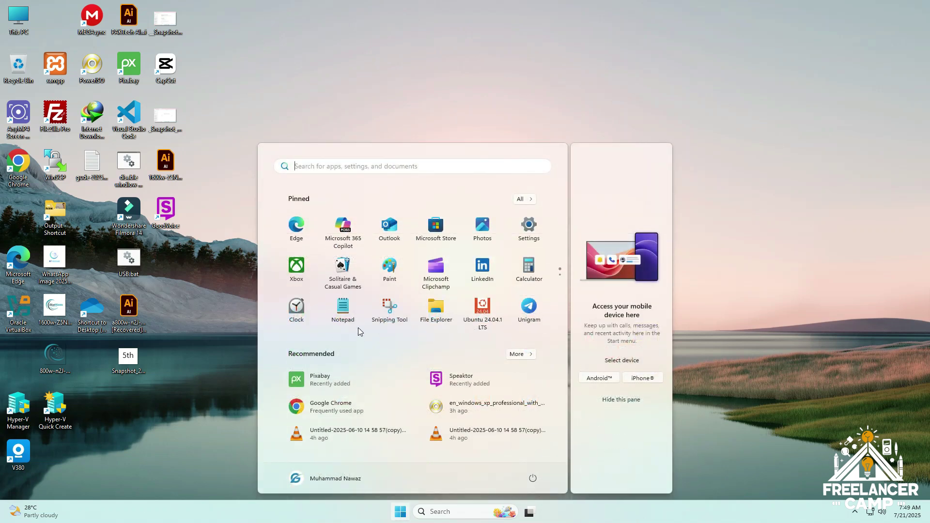
left_click(356, 166)
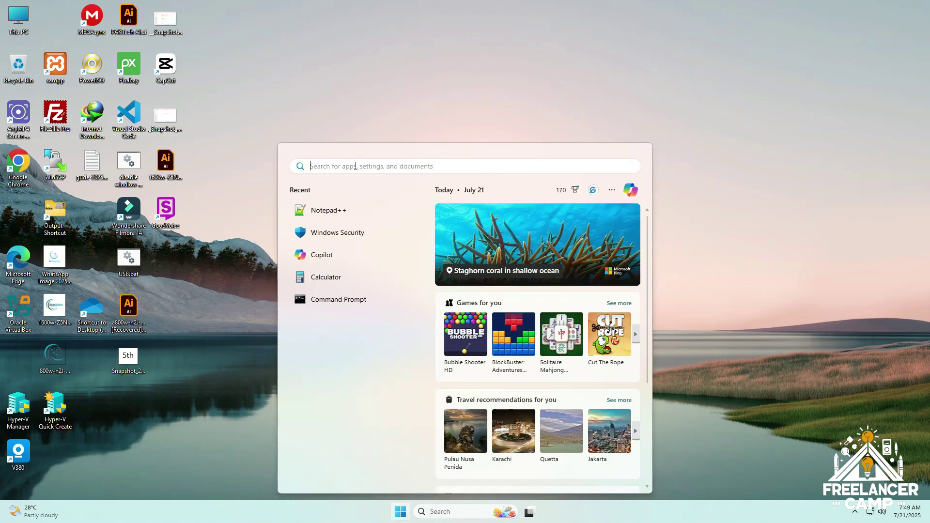
type("w")
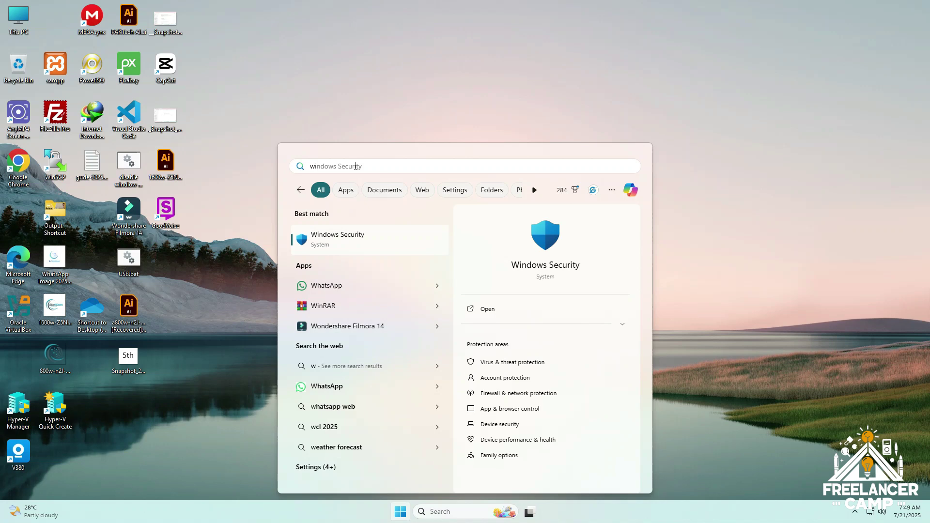
type("indows")
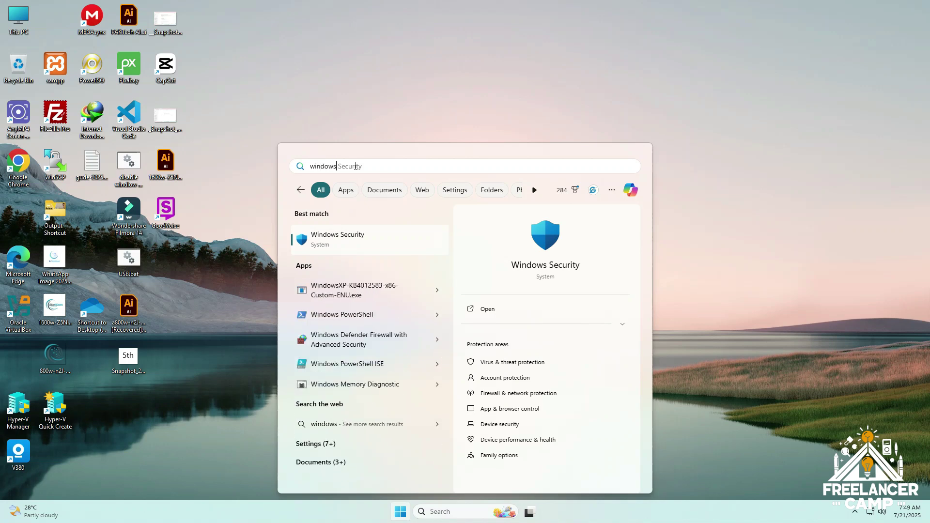
type("s secu")
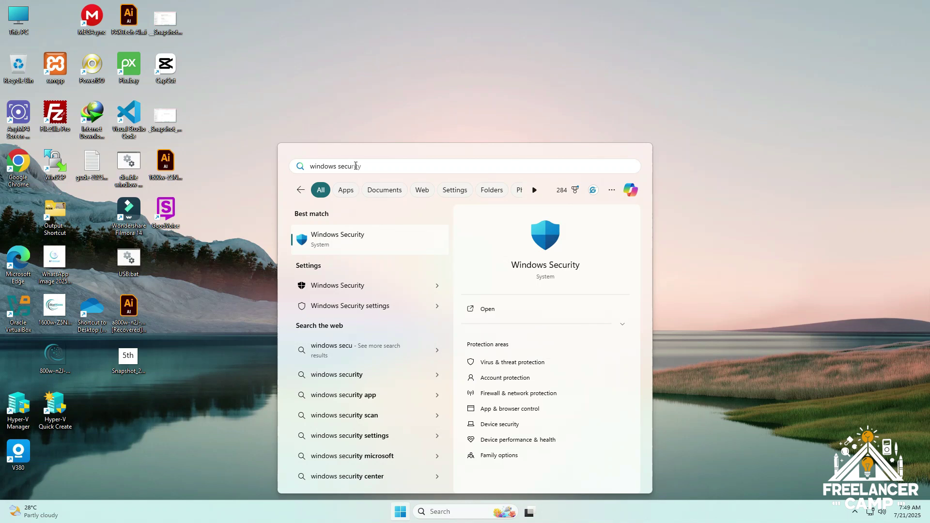
type("rity")
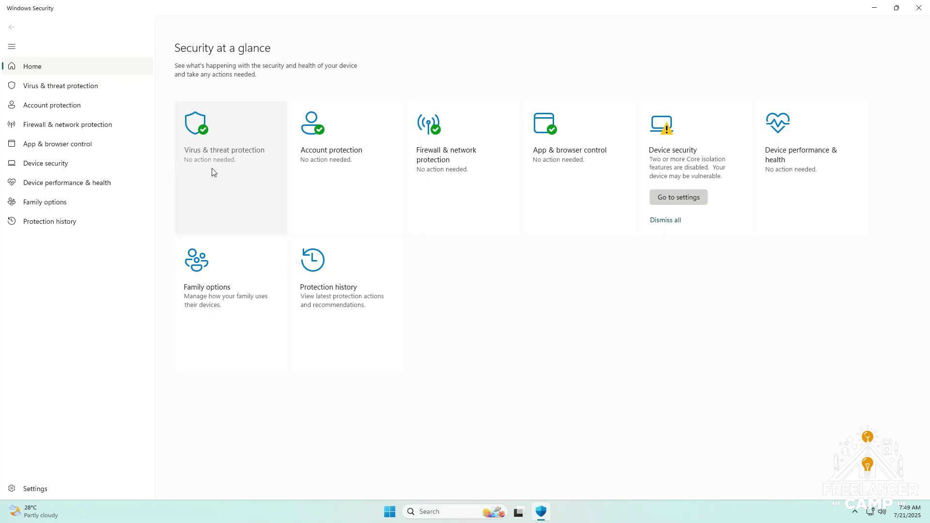
Open Virus & threat protection settings and turn off Real-time protection.
left_click(217, 156)
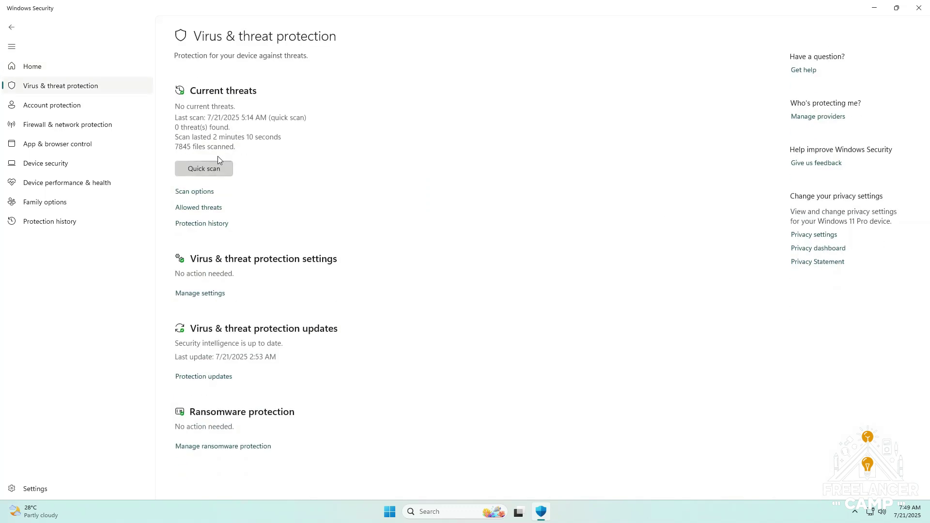
left_click(200, 294)
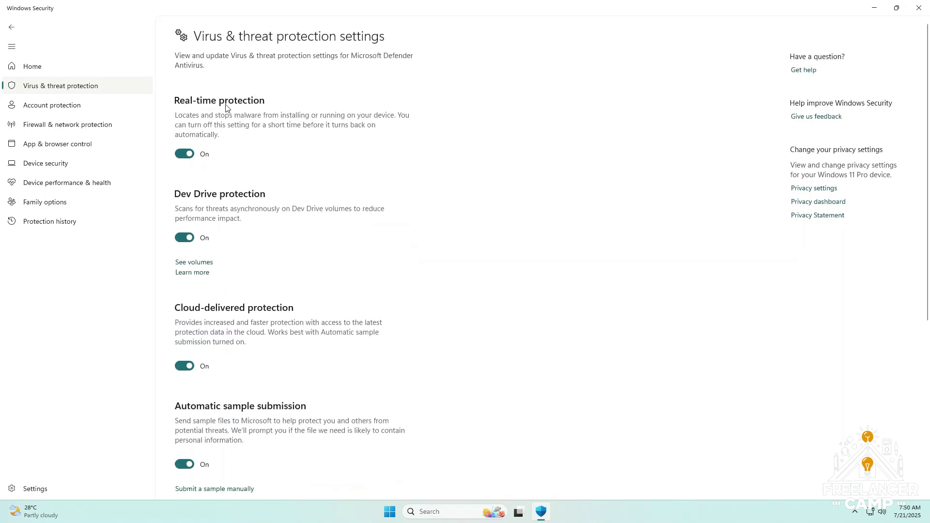
left_click(184, 154)
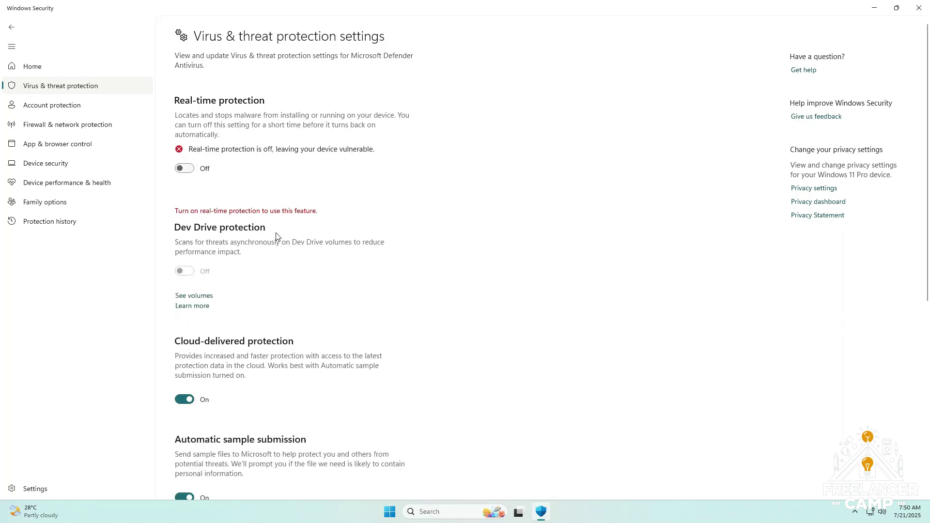
Switch off cloud-delivered protection, automatic sample submission and Tamper Protection, then close Windows Security.
scroll(257, 241, "down", 3)
scroll(256, 241, "down", 3)
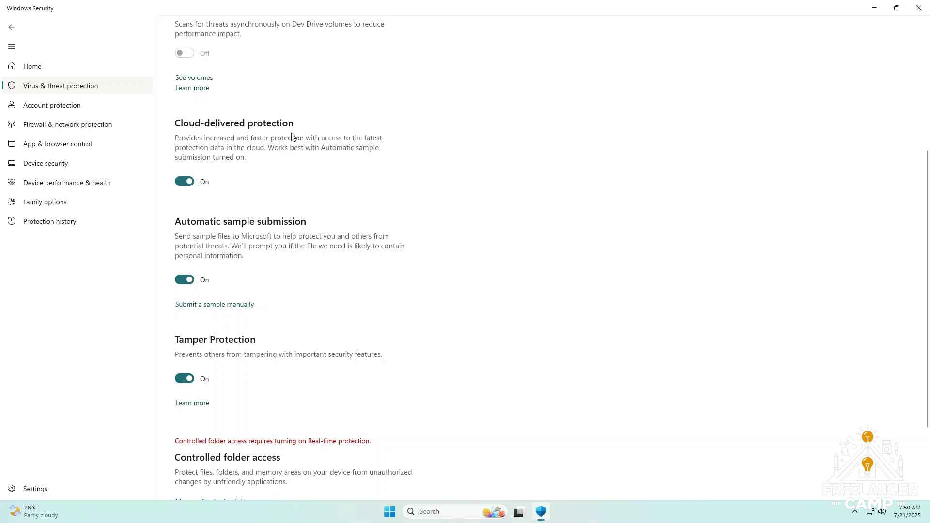
left_click(186, 181)
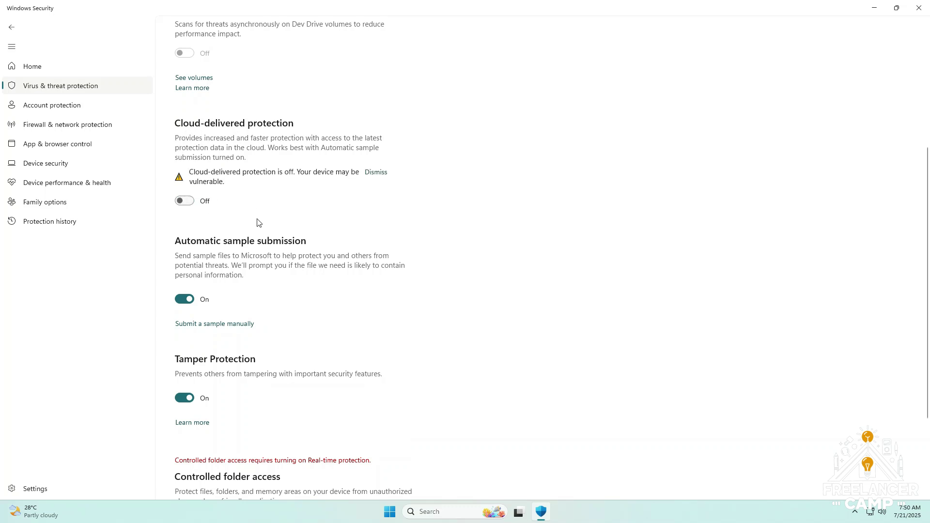
scroll(257, 221, "down", 3)
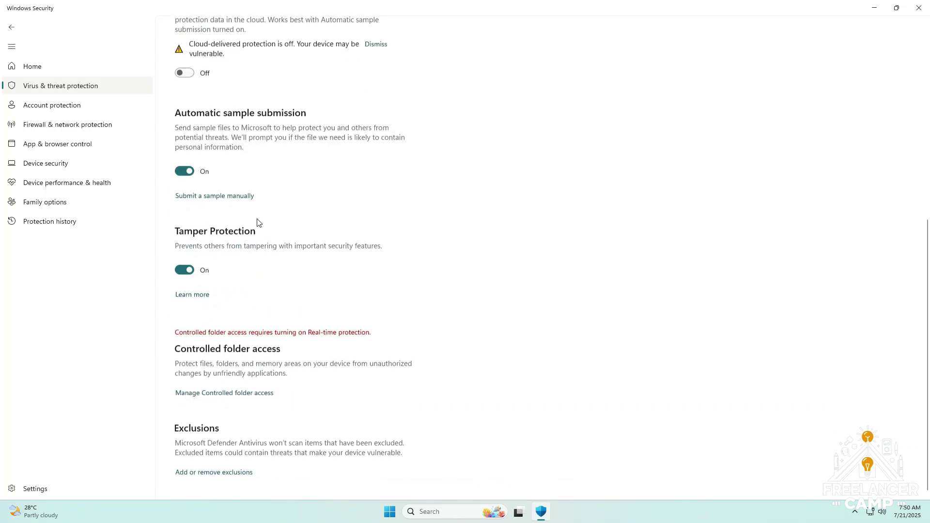
left_click(184, 169)
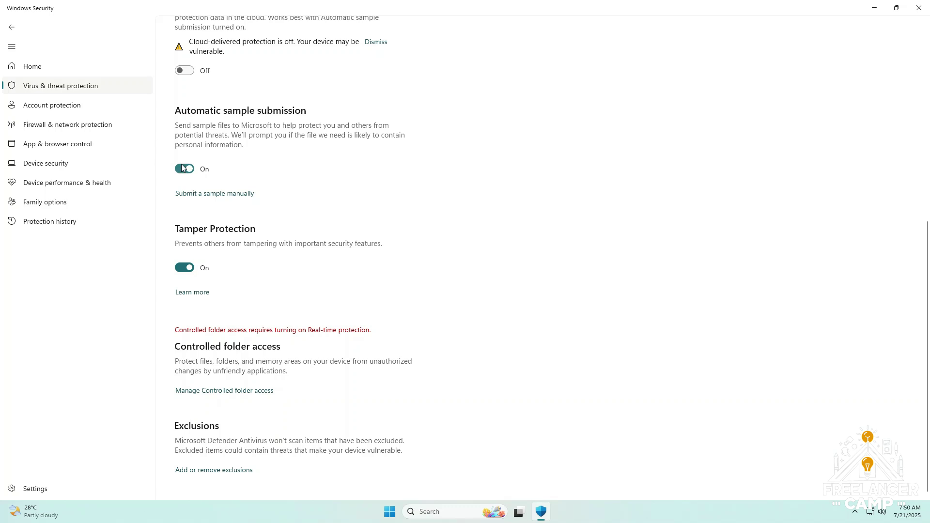
scroll(195, 237, "down", 1)
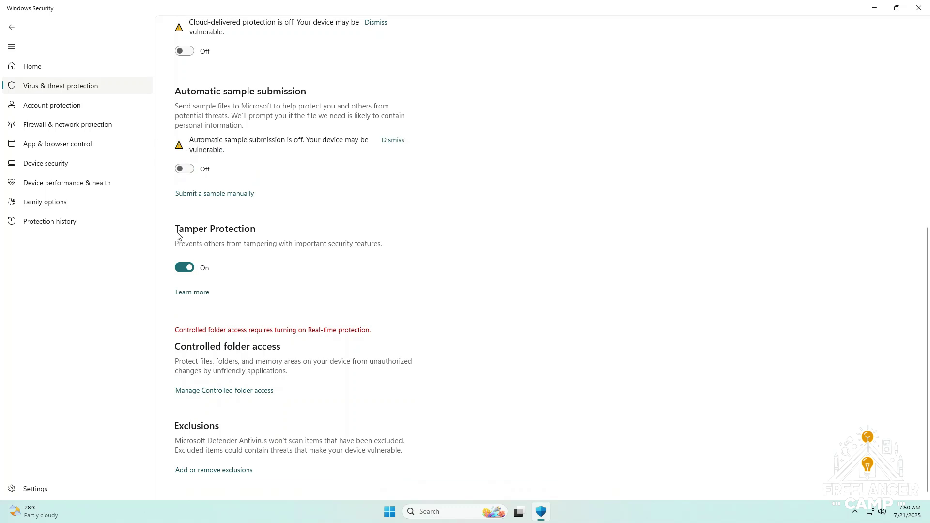
left_click(184, 269)
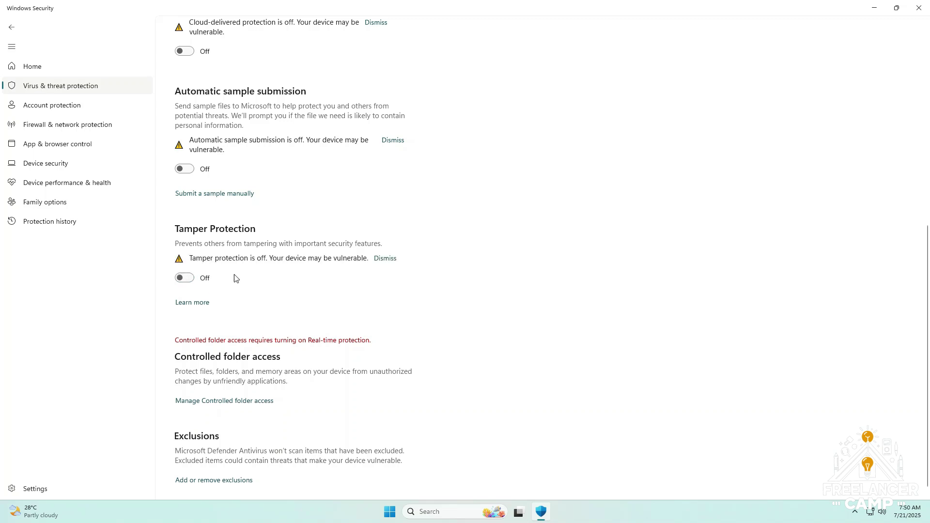
scroll(345, 200, "up", 8)
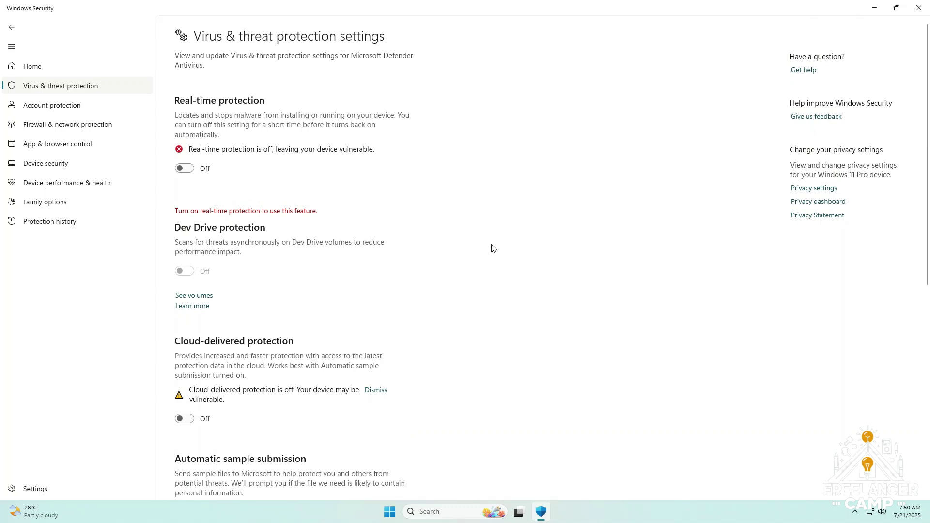
left_click(919, 7)
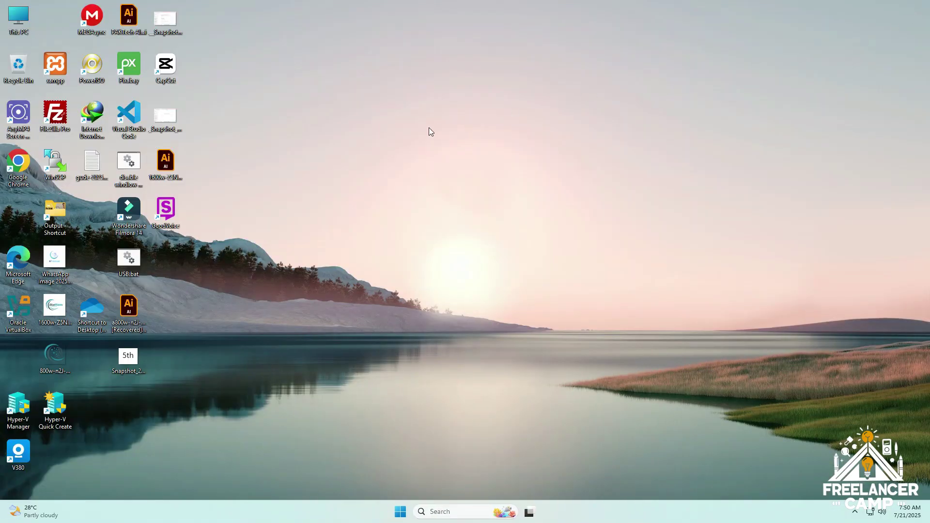
Refresh the desktop five times from its right-click menu.
right_click(428, 130)
left_click(452, 169)
right_click(452, 172)
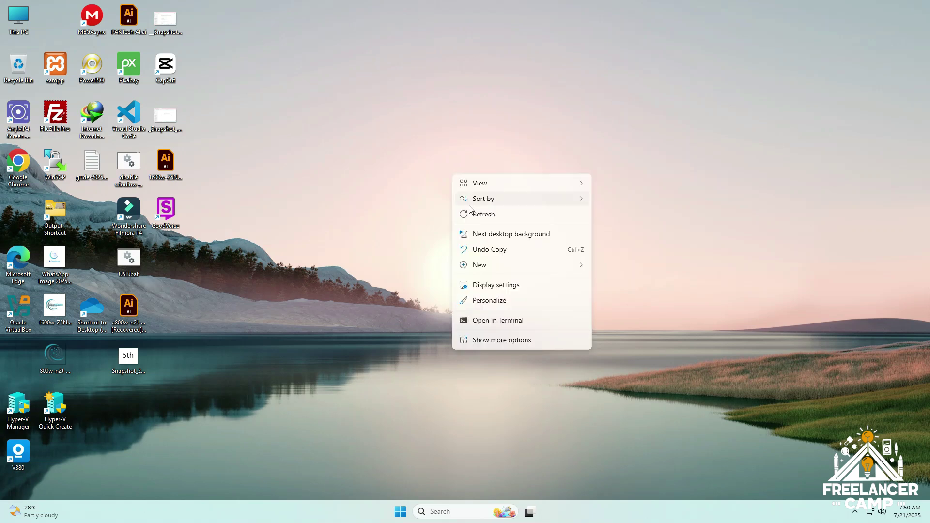
left_click(473, 216)
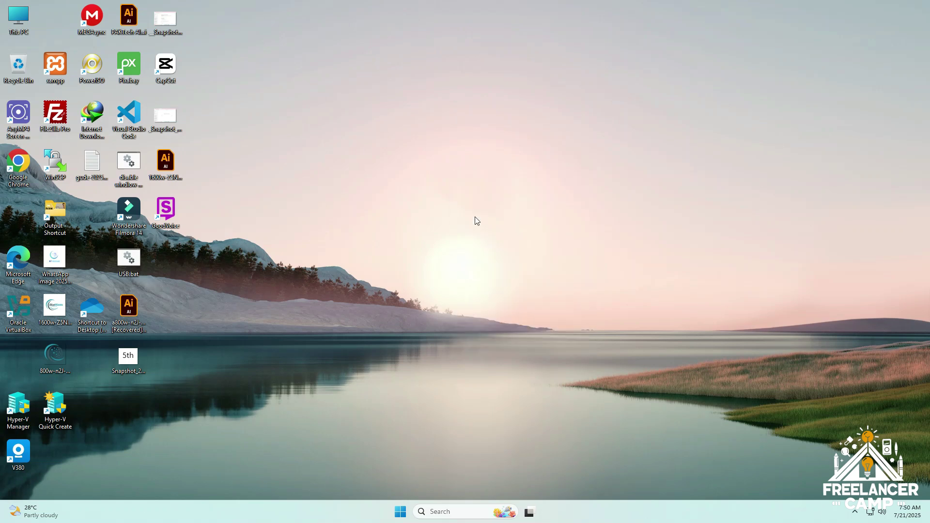
right_click(466, 205)
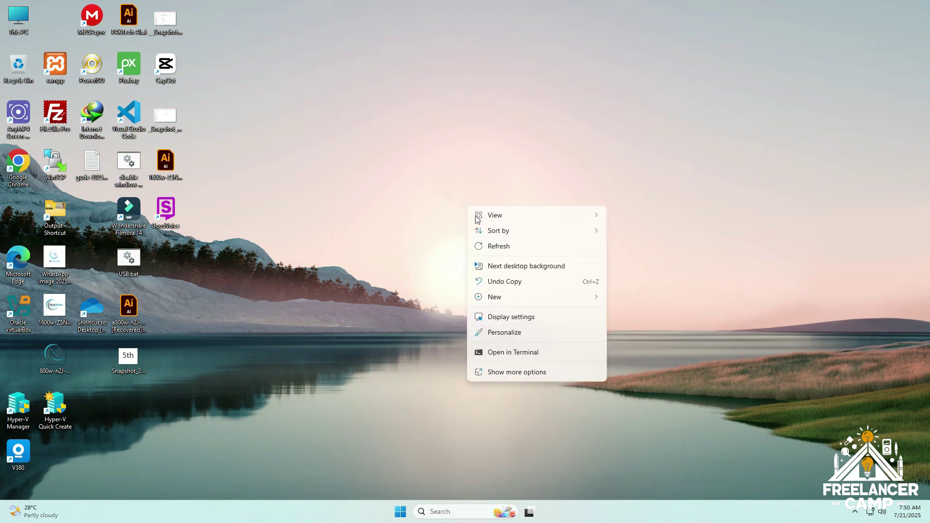
left_click(492, 245)
right_click(391, 129)
left_click(400, 169)
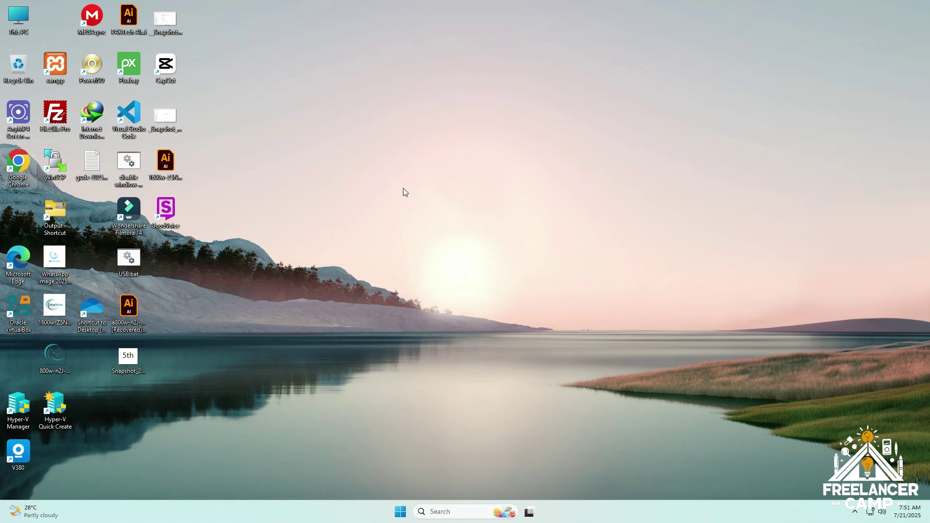
right_click(403, 189)
left_click(427, 230)
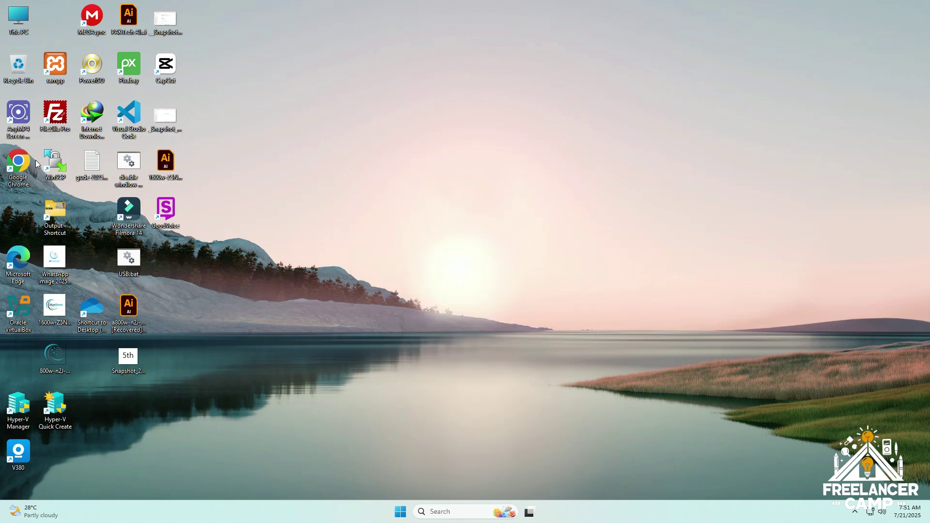
Launch Chrome, load google.com and enter the search 'chromium dash chrome os'.
double_click(10, 164)
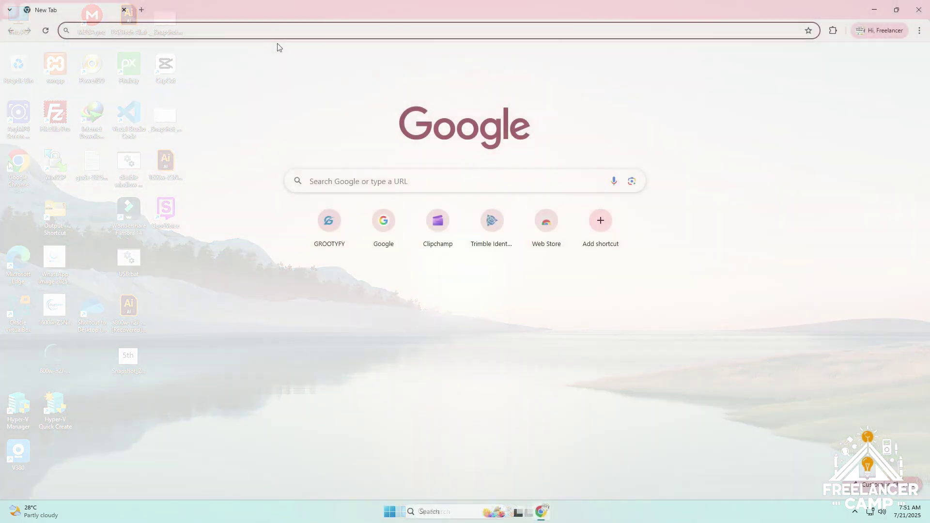
left_click(278, 32)
type("goog")
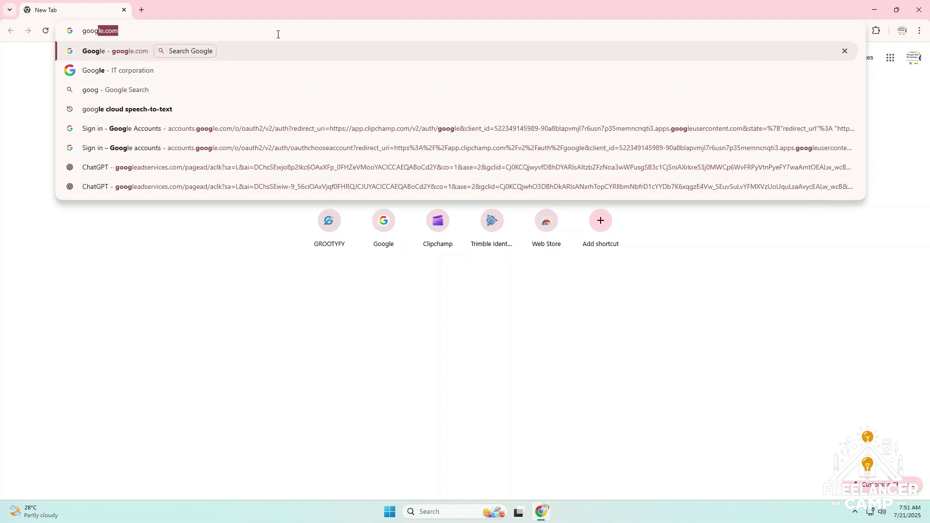
type("le.com")
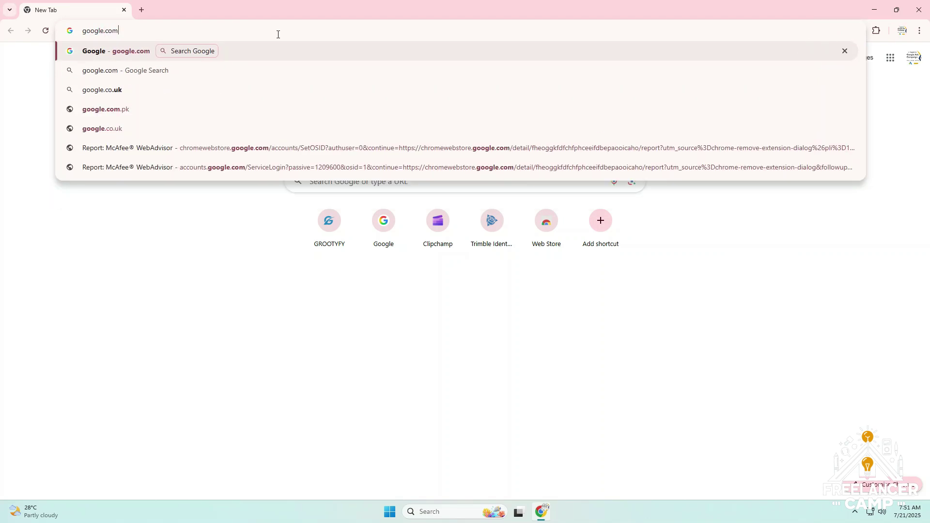
key("Return")
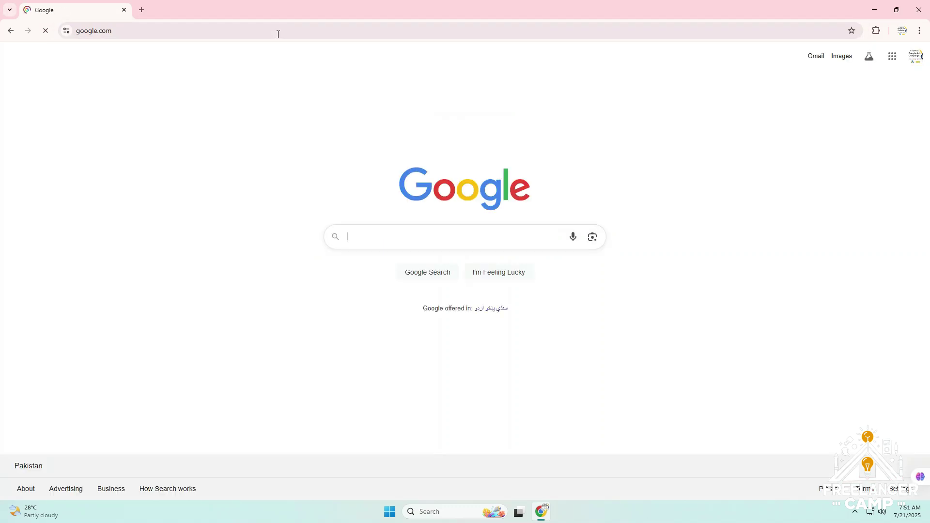
type("chr")
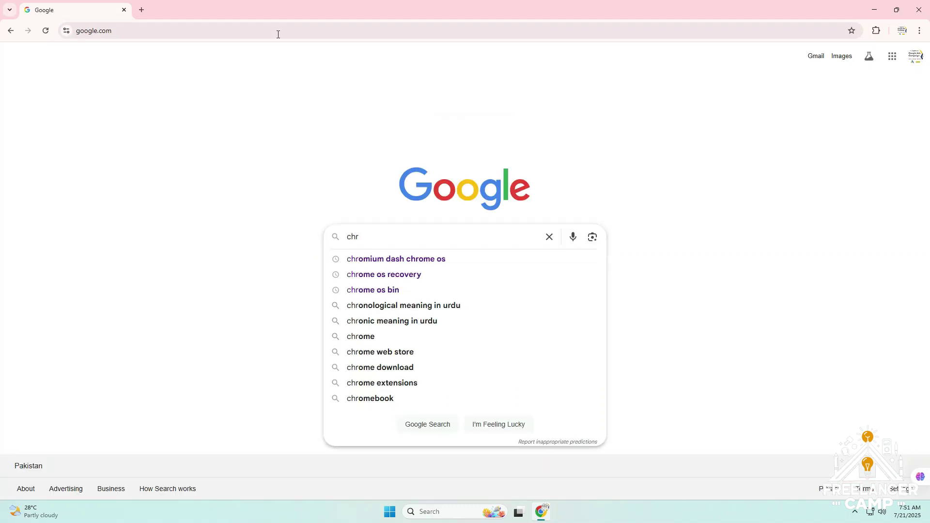
type("omium d")
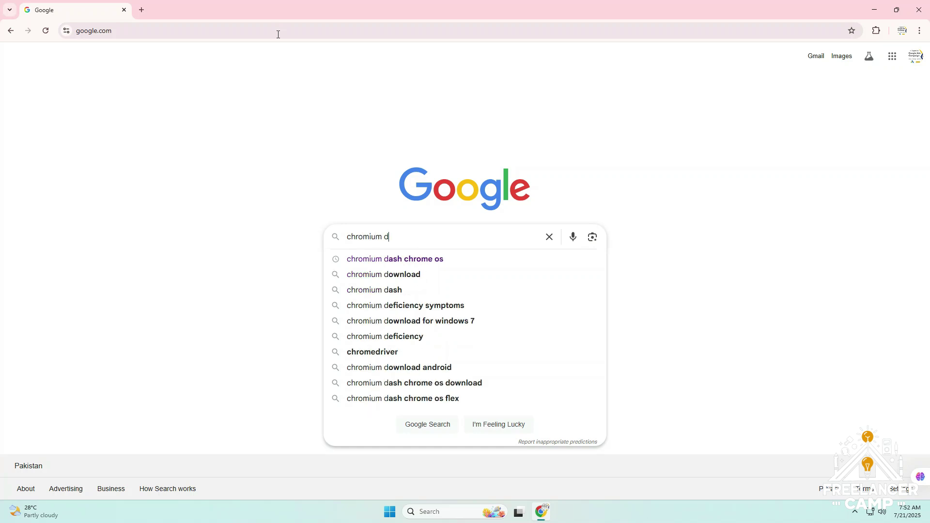
type("ash ")
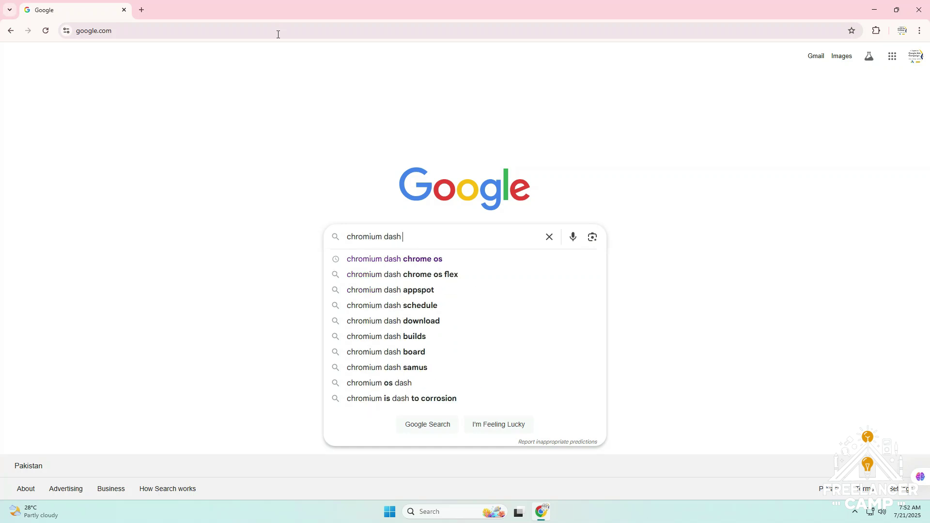
type("chrome")
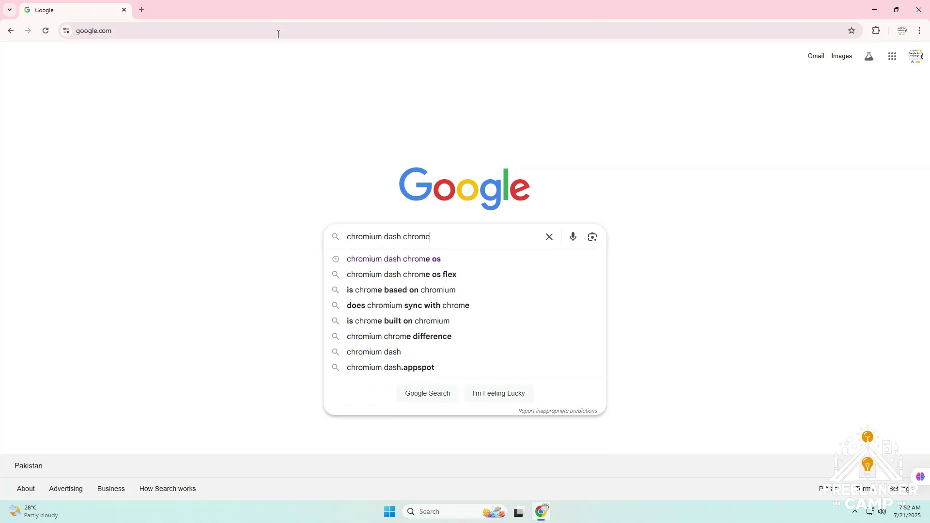
type(" os")
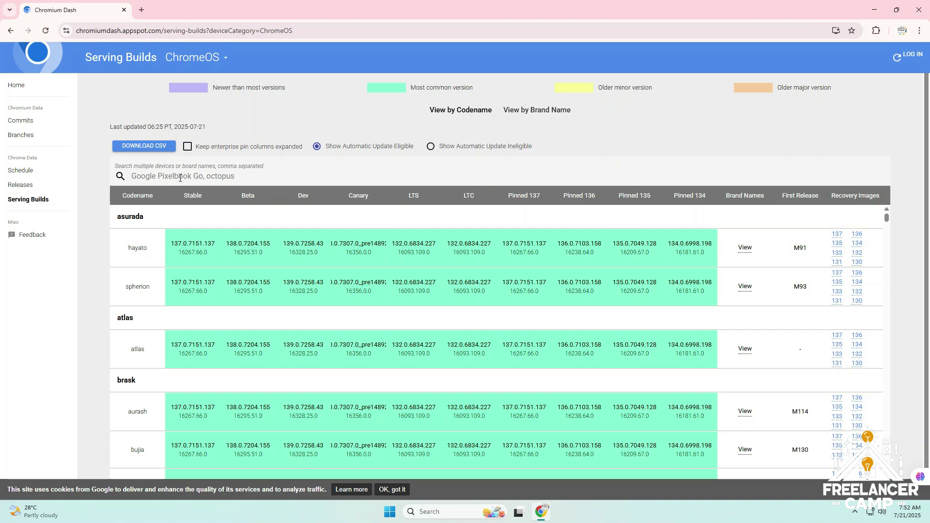
Filter the builds table by 'ins' to the Dell Inspiron Chromebook 14 2-in-1 (7486).
scroll(156, 318, "down", 15)
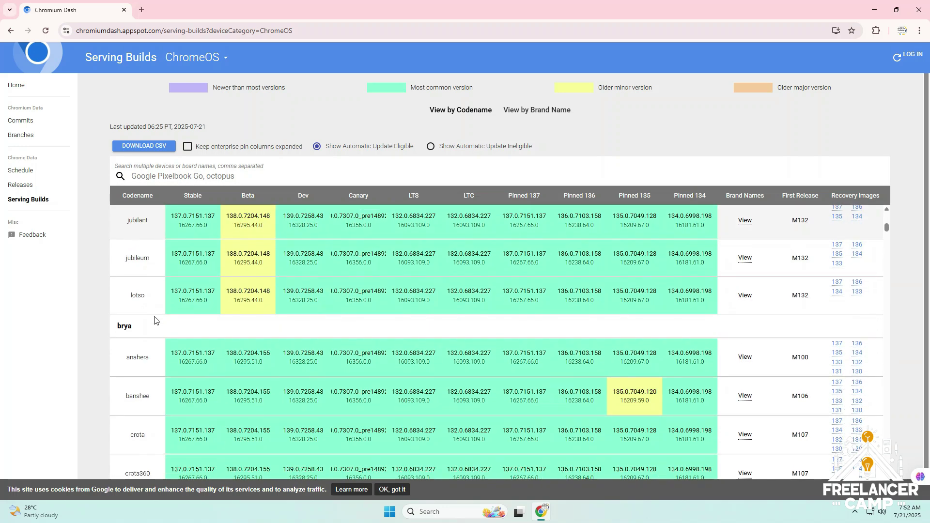
scroll(178, 336, "down", 15)
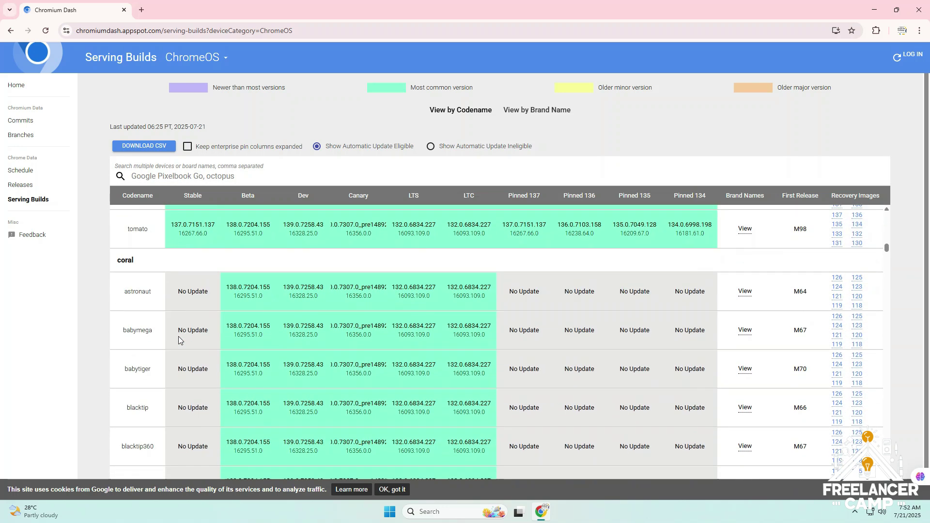
scroll(178, 336, "down", 15)
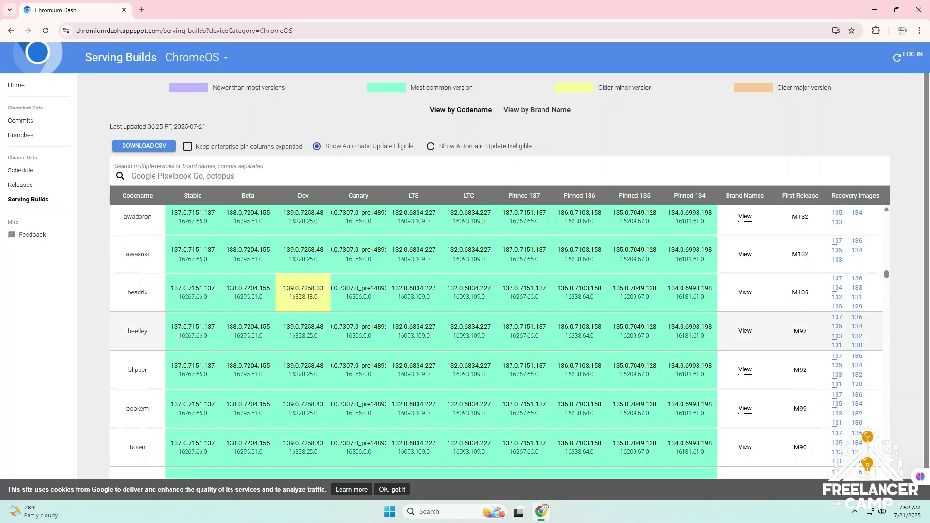
scroll(178, 336, "down", 15)
left_click(152, 183)
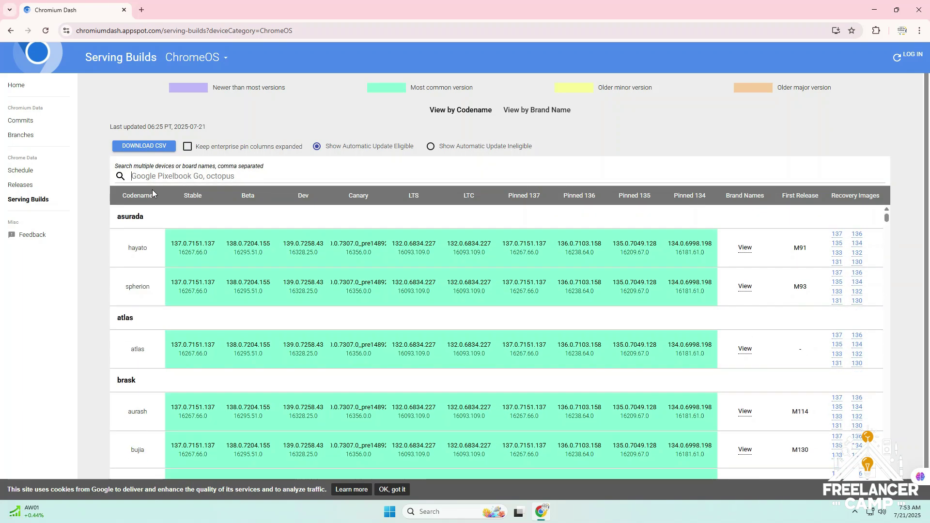
type("ins")
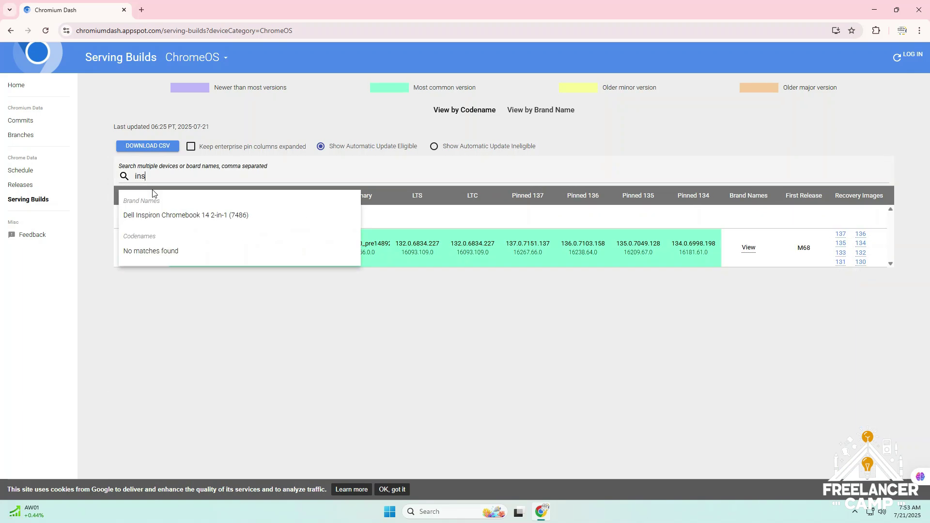
left_click(167, 215)
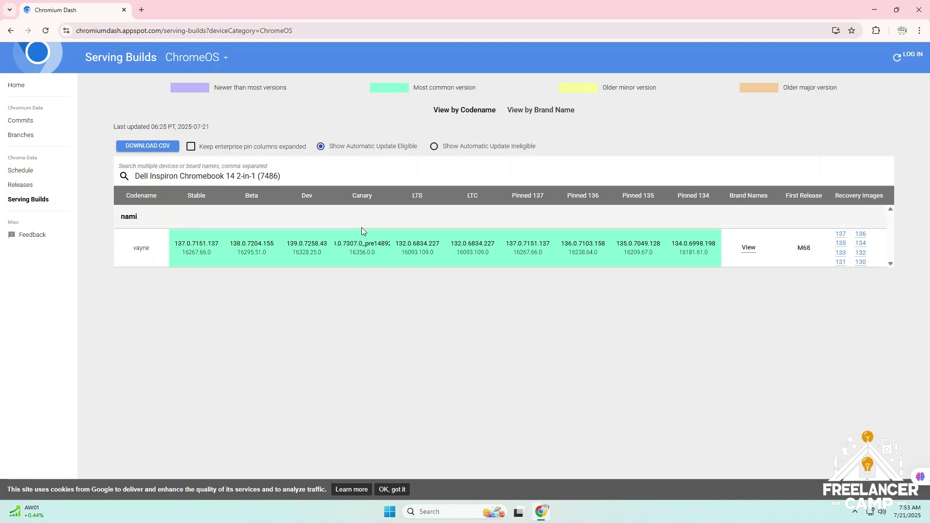
Start the version 137 recovery image download, then cancel it from the downloads list.
left_click(840, 235)
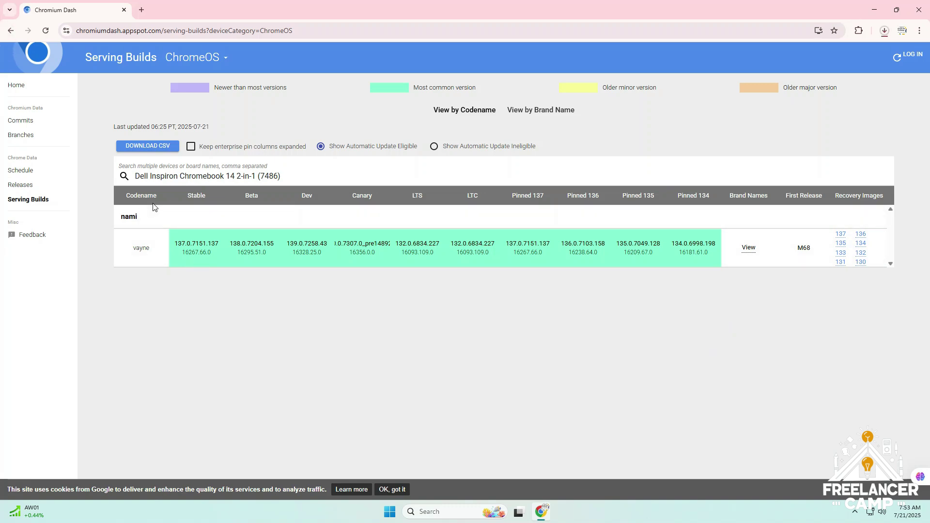
left_click(884, 31)
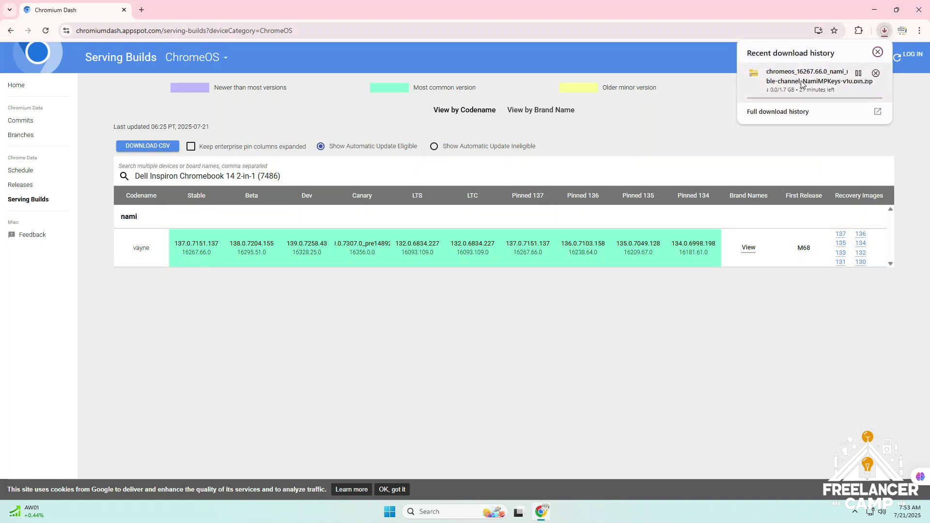
left_click(874, 73)
left_click(420, 277)
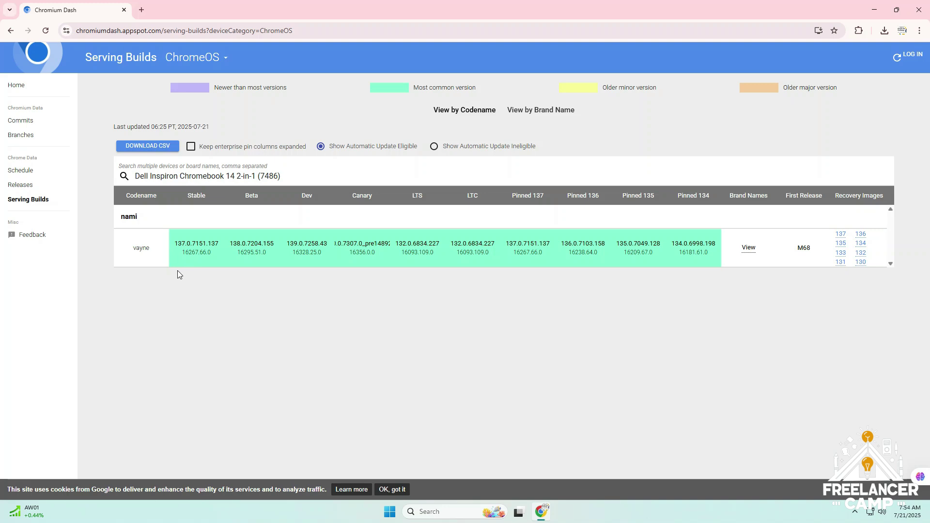
left_click(142, 10)
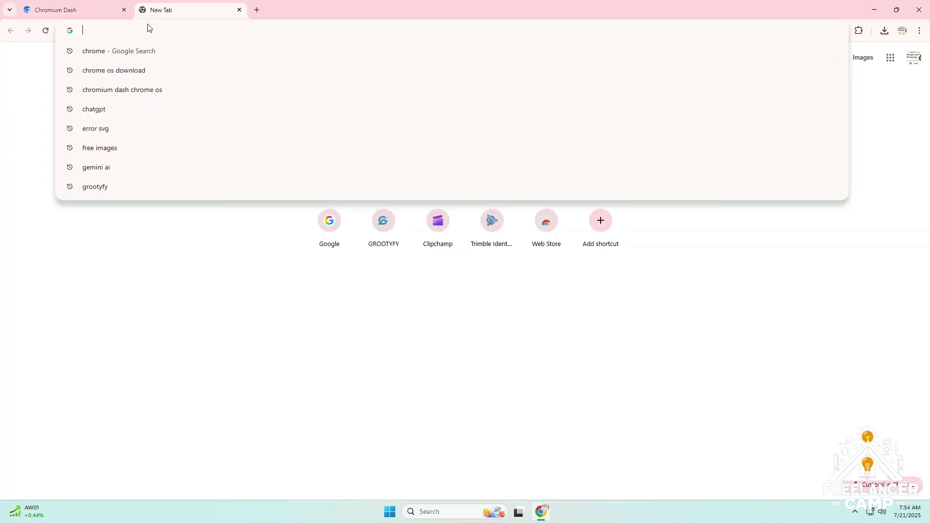
Load chatgpt.com in the new tab.
type("cha")
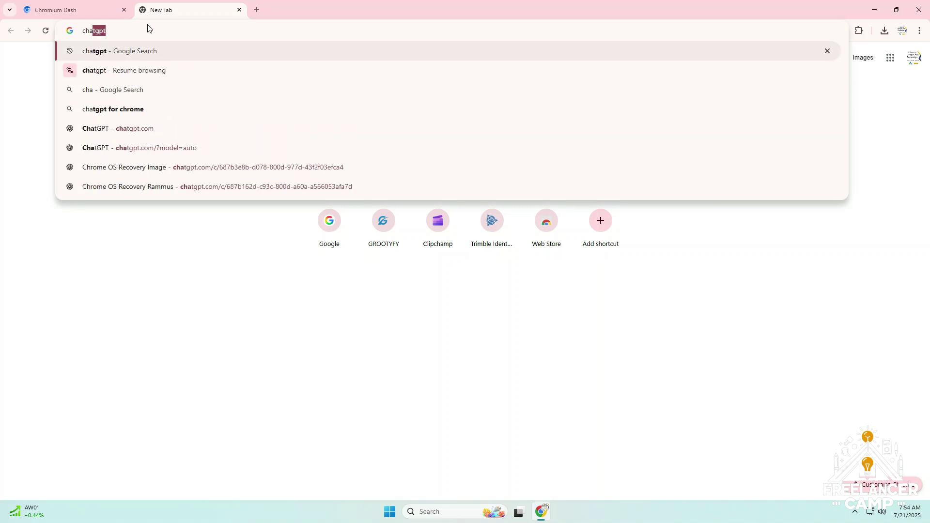
type("tgpt")
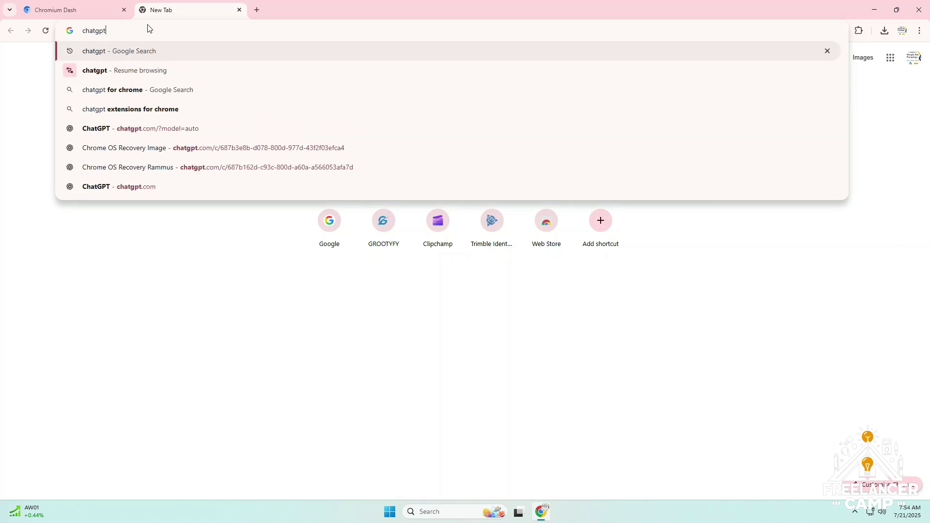
type(".com")
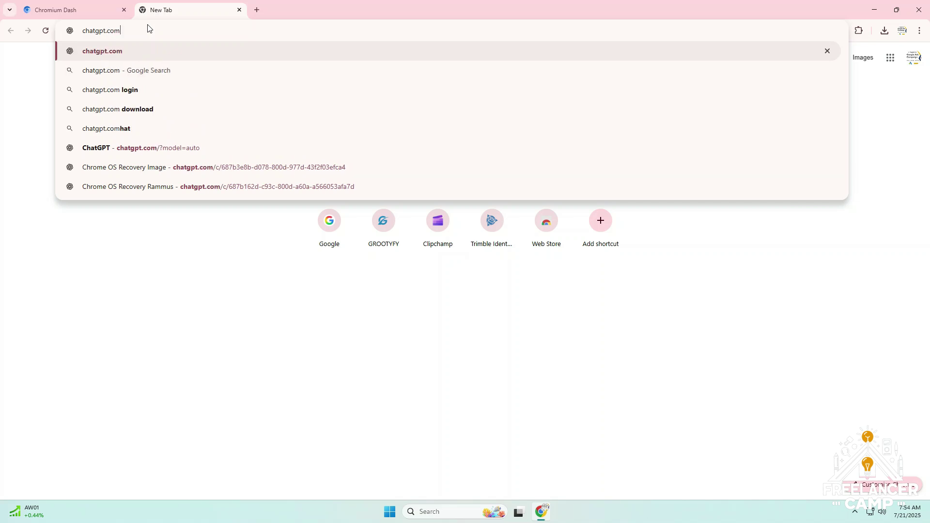
key("Return")
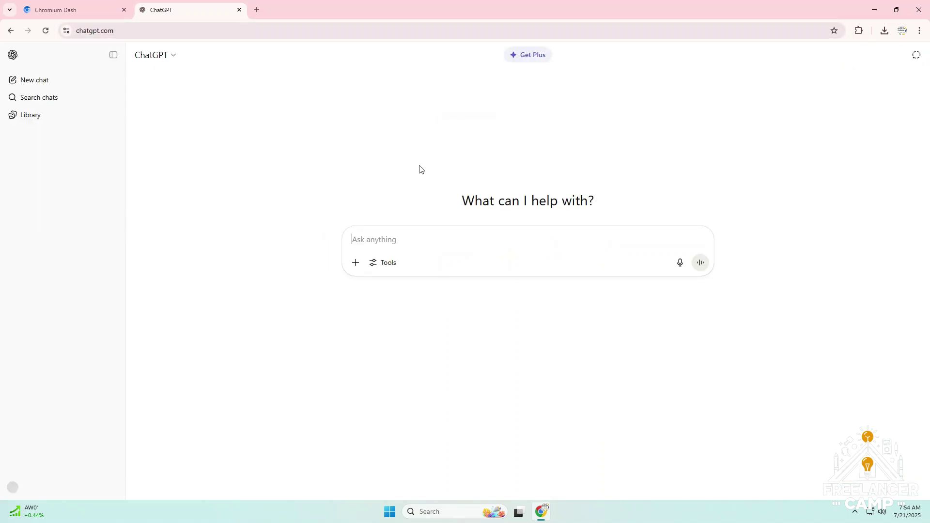
Paste and send the question on the right recovery file for a Dell Inspiron (i5 5th Gen, 8GB, 128GB).
right_click(369, 238)
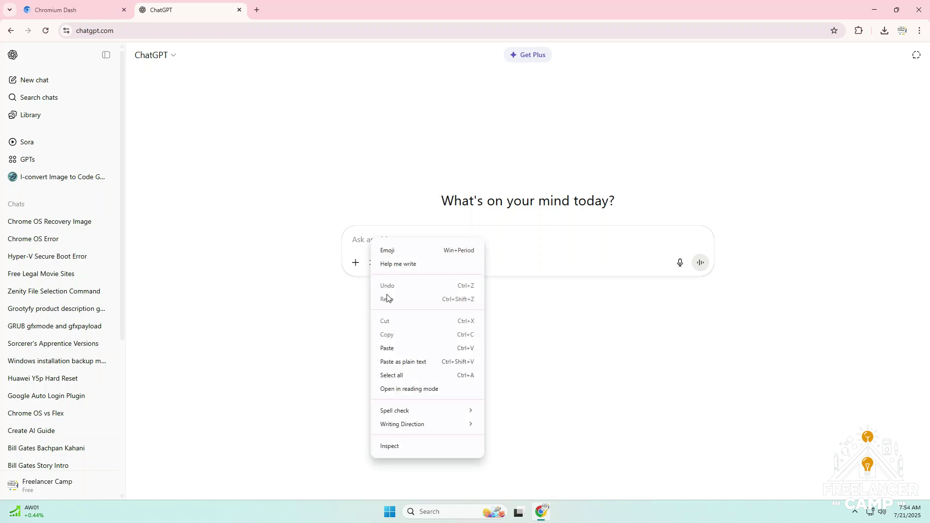
left_click(388, 347)
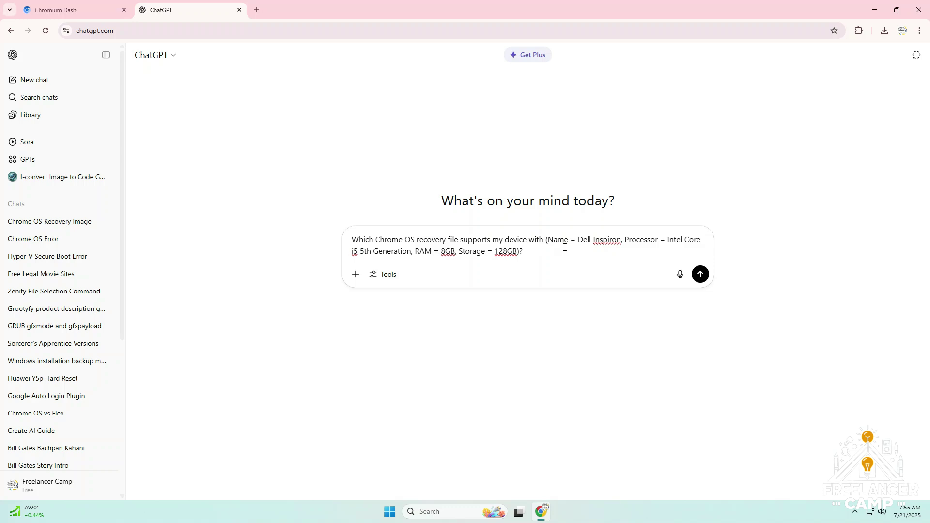
left_click_drag(577, 243, 621, 244)
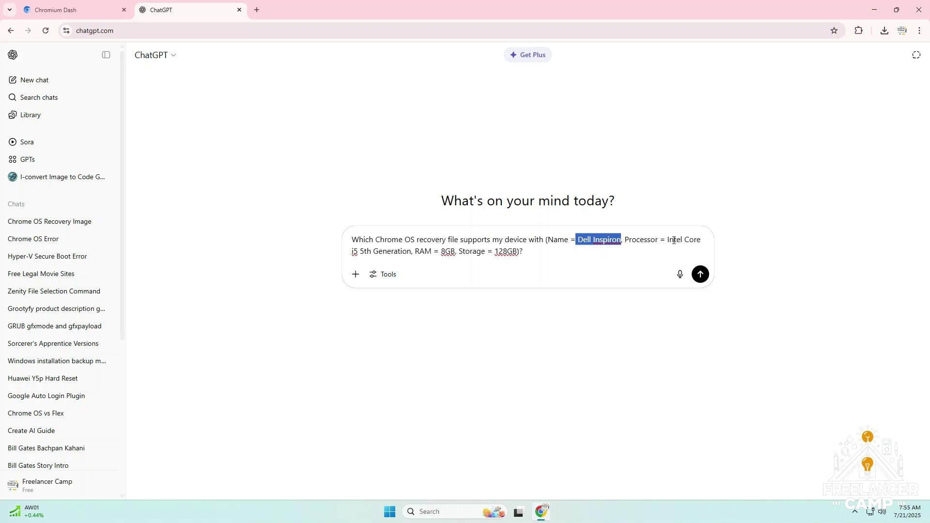
left_click_drag(667, 238, 699, 248)
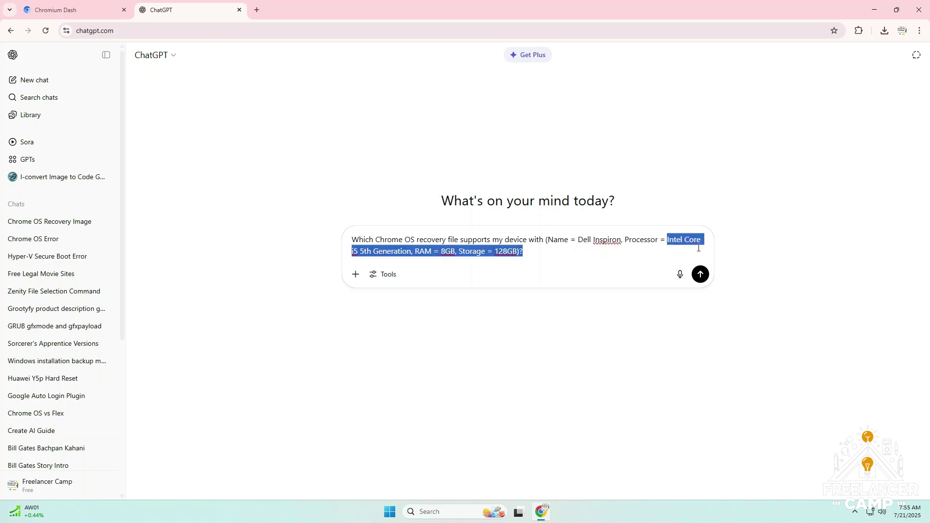
left_click_drag(533, 251, 411, 255)
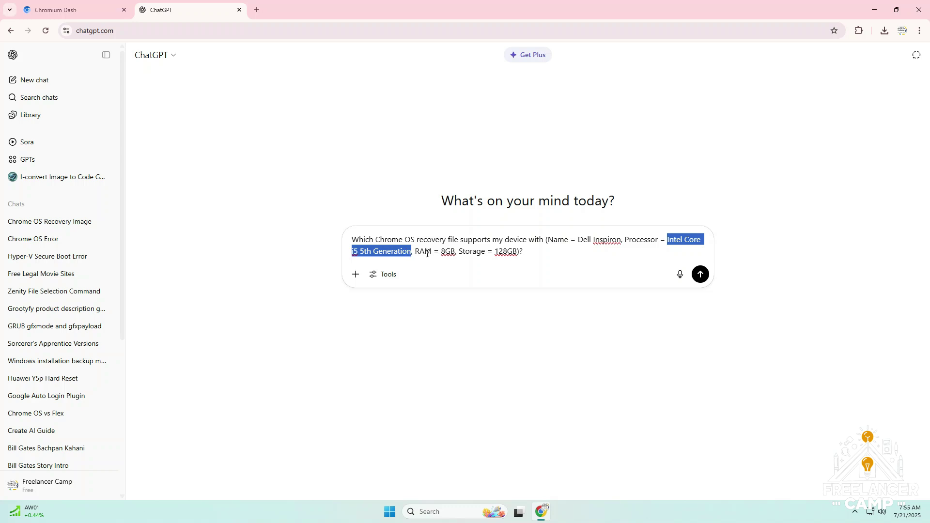
left_click_drag(442, 251, 455, 255)
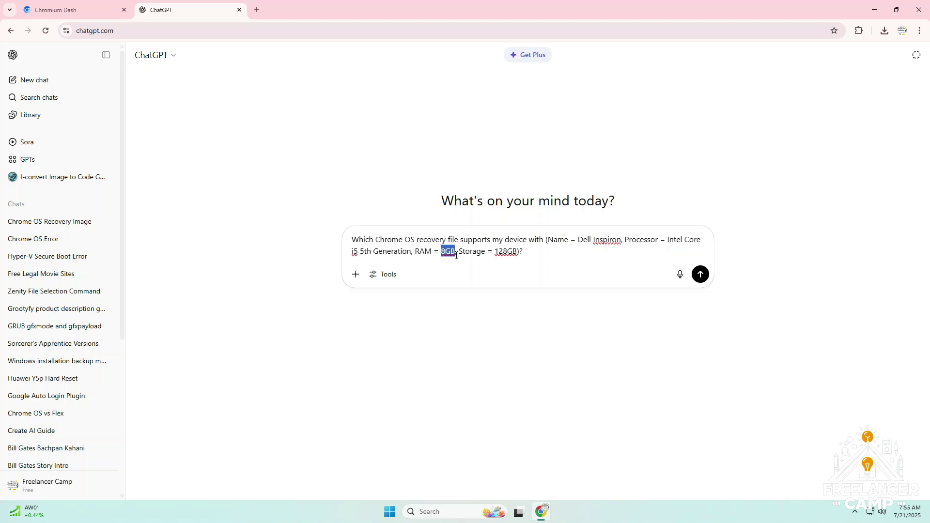
left_click_drag(495, 251, 518, 255)
left_click(515, 271)
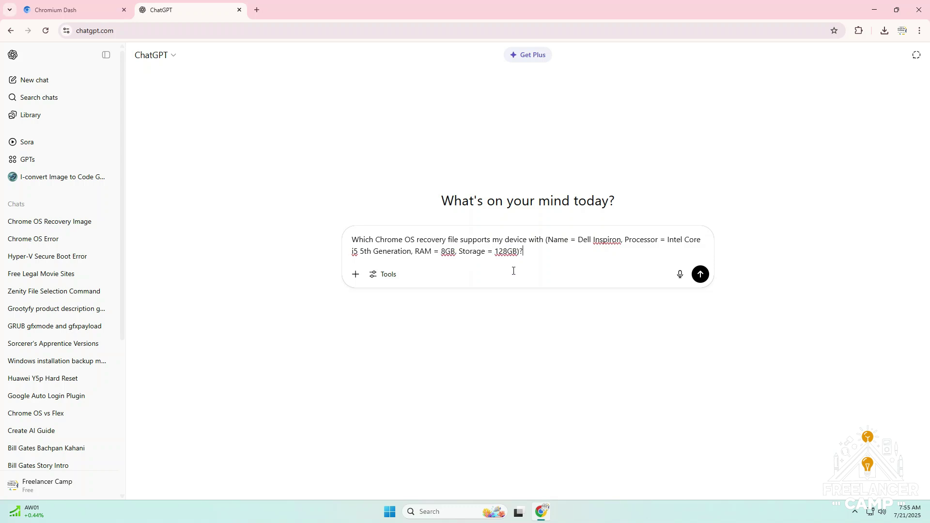
left_click(697, 280)
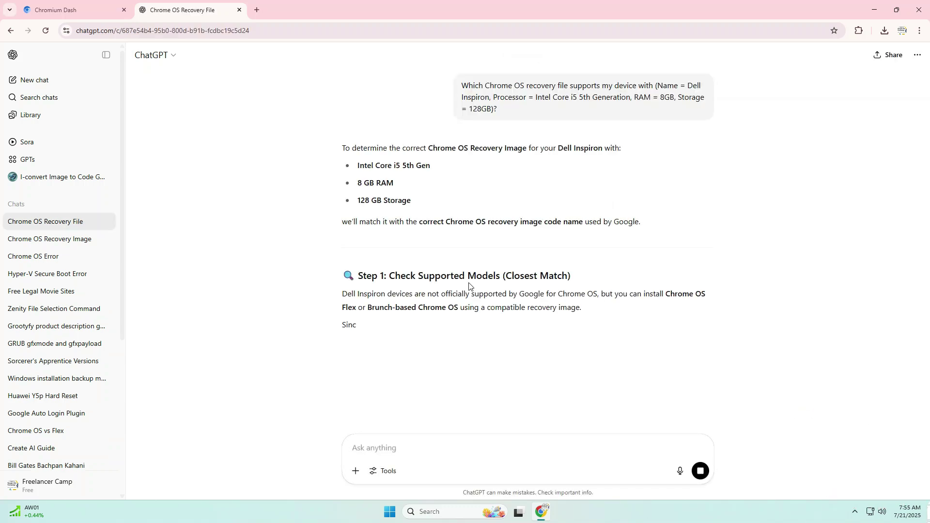
Read the reply, select its recommended code name 'Samus', and return to the Chromium Dash tab.
scroll(457, 309, "down", 1)
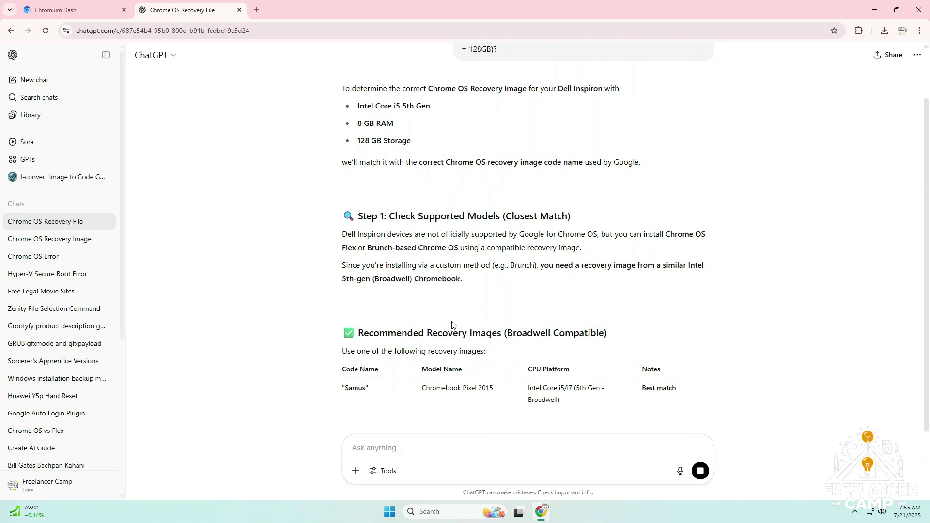
scroll(435, 334, "down", 2)
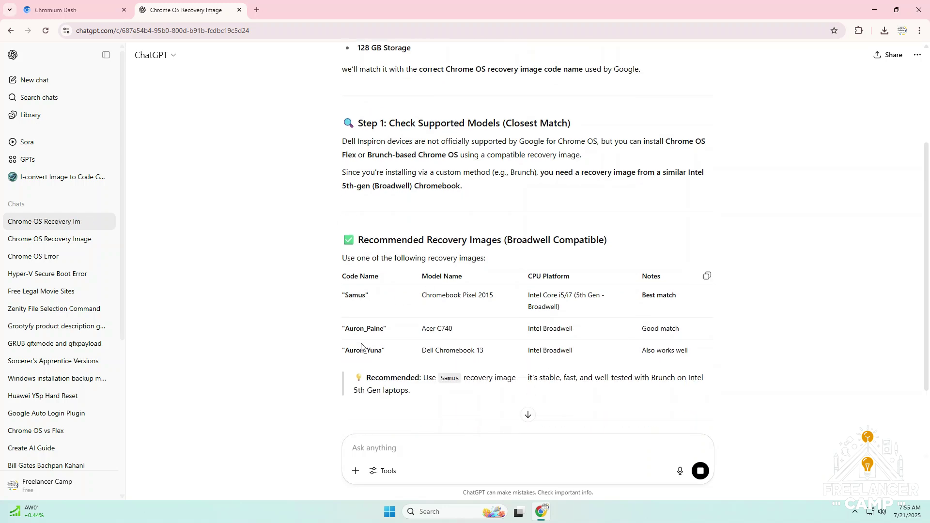
scroll(464, 314, "down", 5)
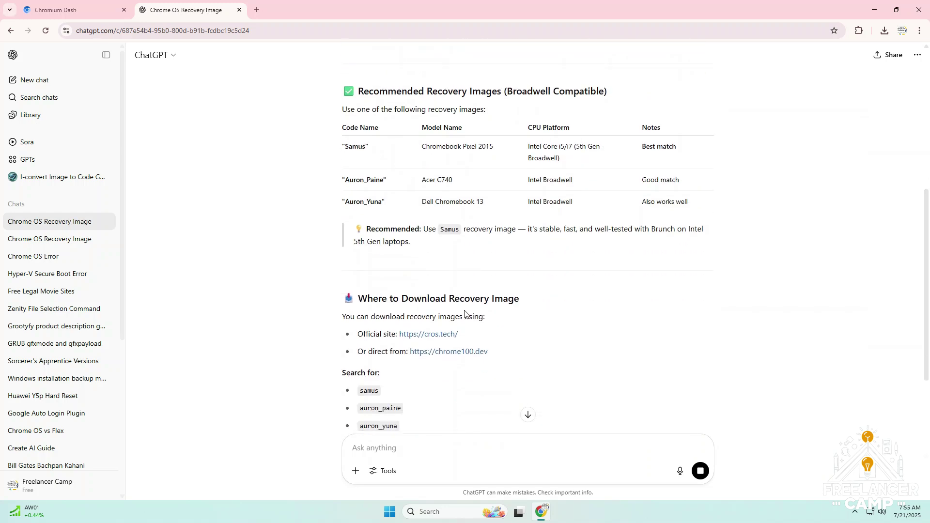
scroll(464, 314, "down", 5)
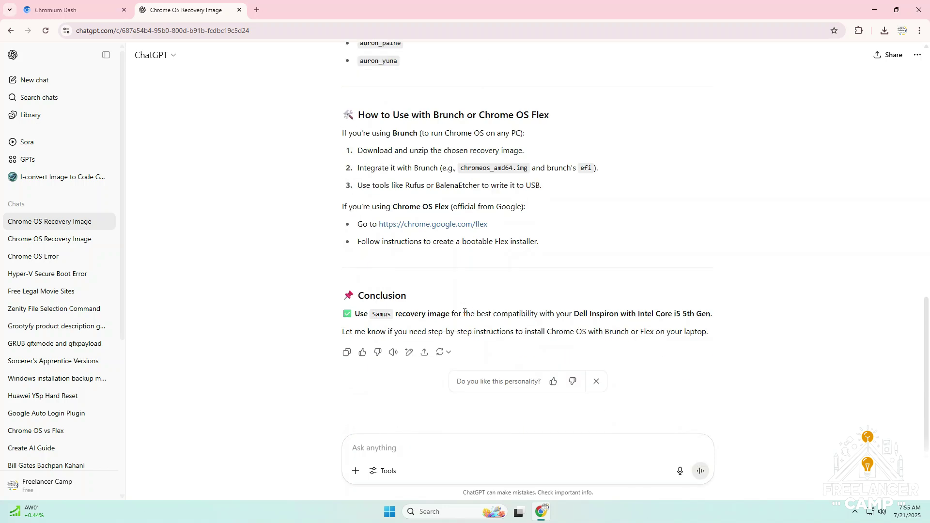
scroll(464, 313, "up", 9)
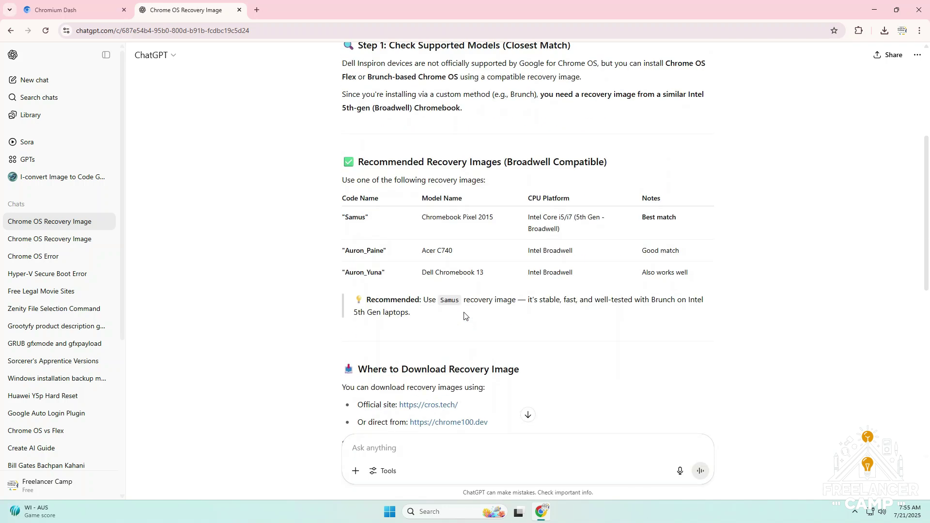
scroll(464, 316, "up", 4)
scroll(463, 317, "down", 3)
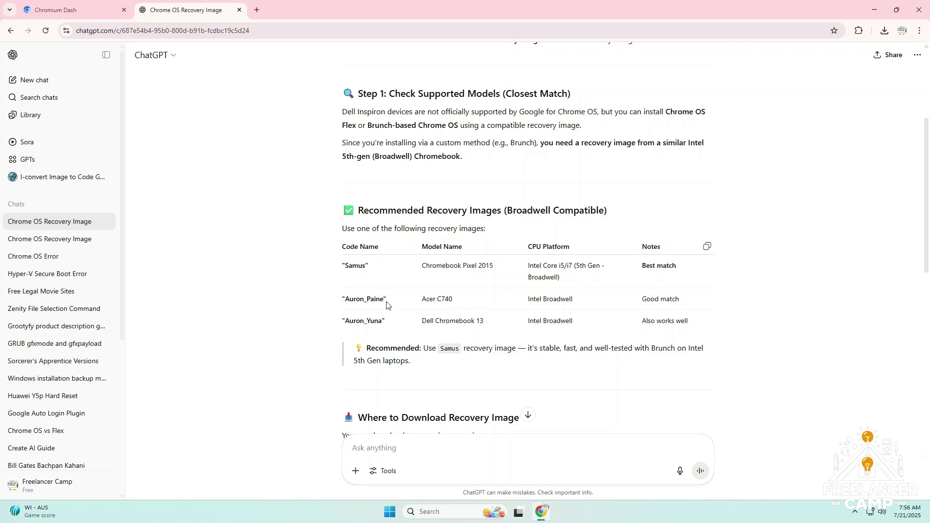
double_click(346, 265)
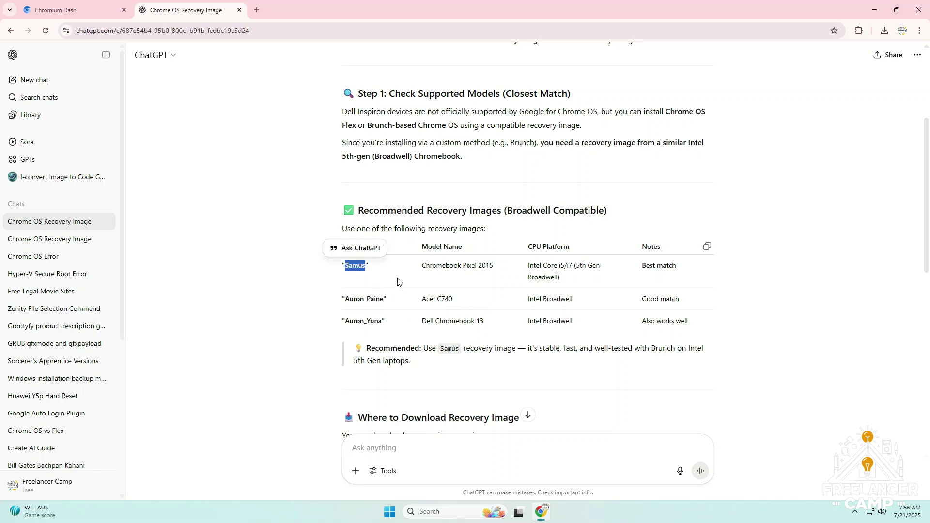
left_click(95, 9)
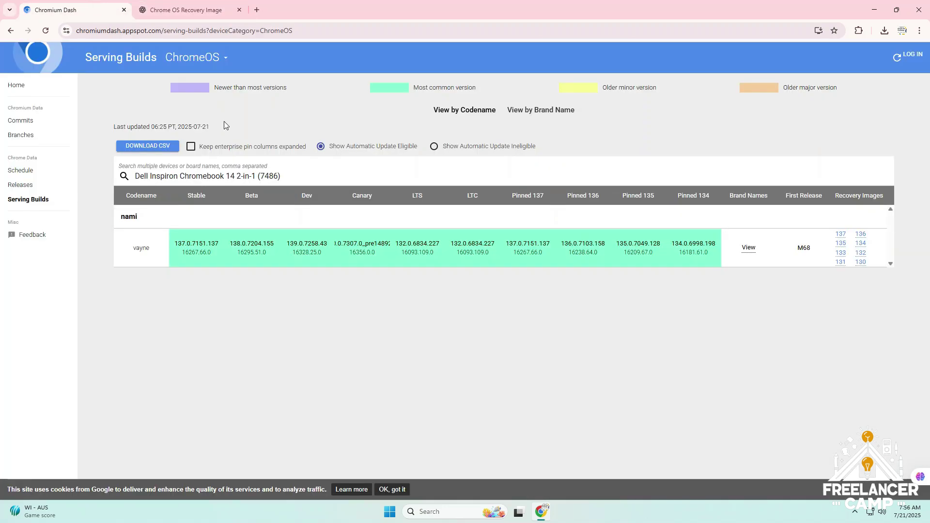
Search Chromium Dash for 'Samus' and include boards ineligible for automatic updates.
left_click(178, 176)
triple_click(178, 175)
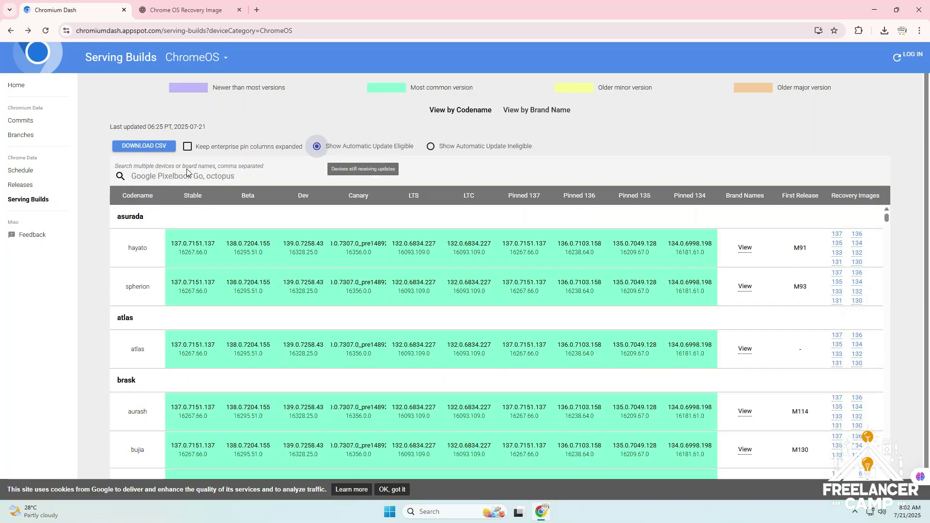
left_click(221, 175)
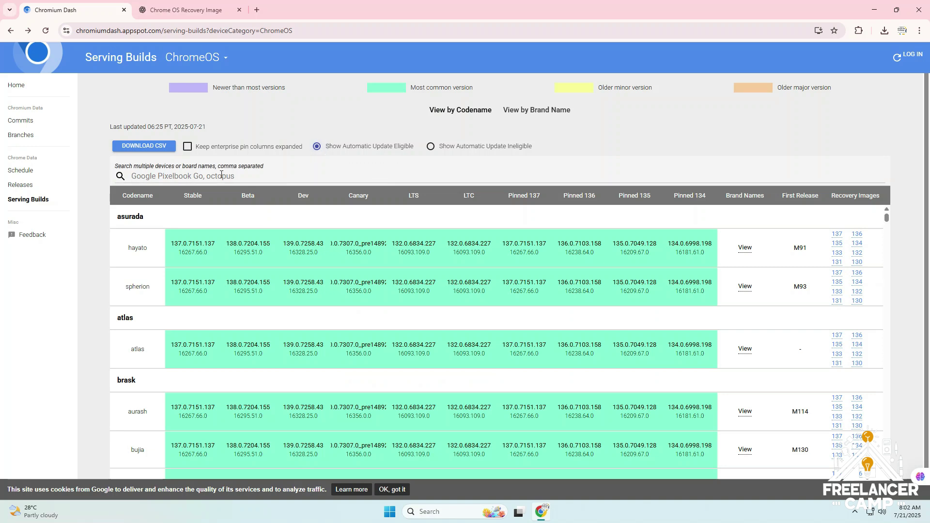
type("Samus")
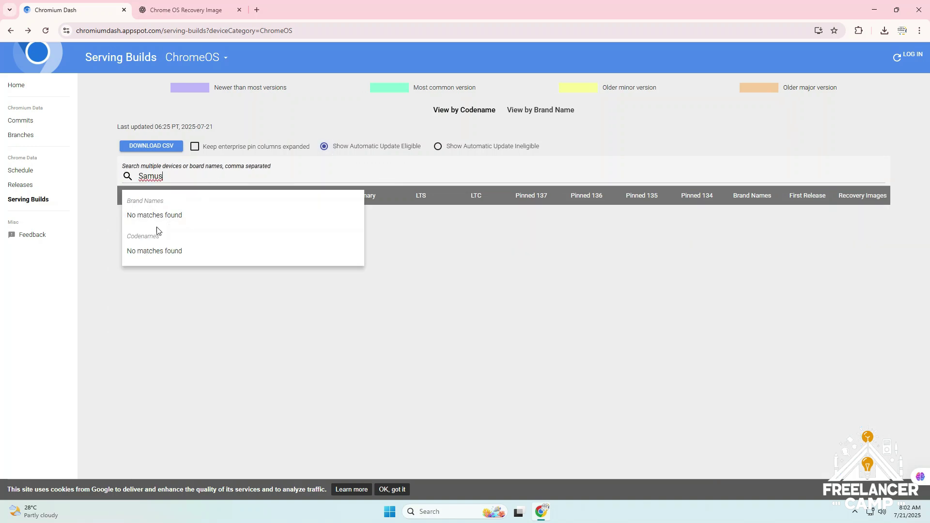
left_click(188, 304)
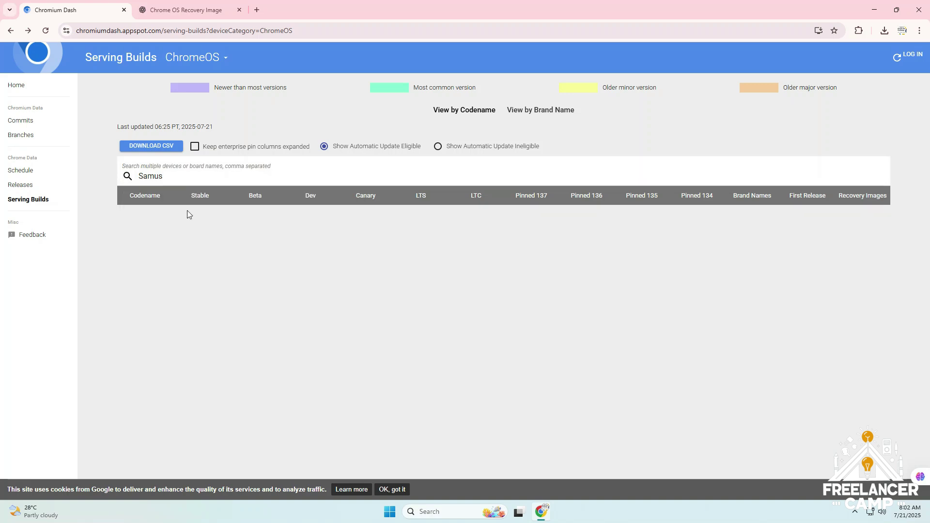
left_click(437, 147)
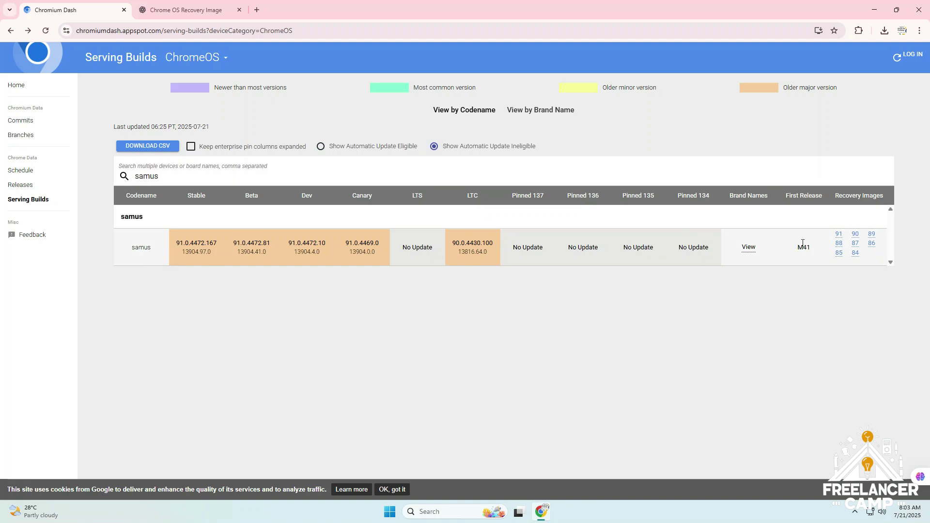
Start the samus version 91 recovery download, cancel it, and show only update-eligible boards again.
left_click(839, 236)
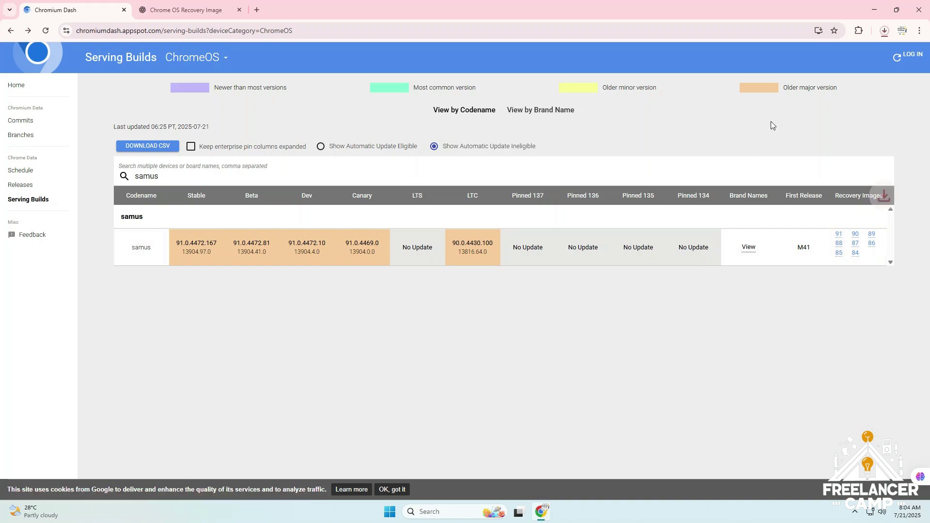
left_click(884, 30)
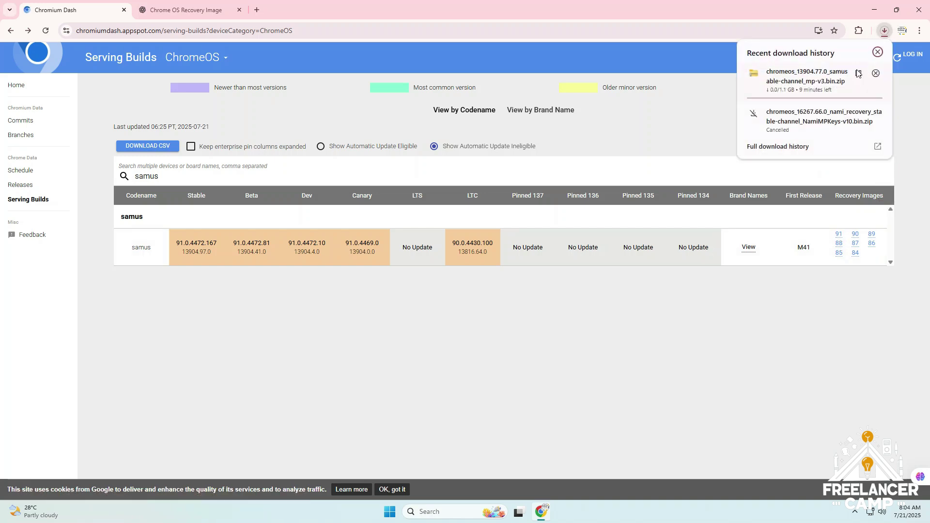
left_click(876, 74)
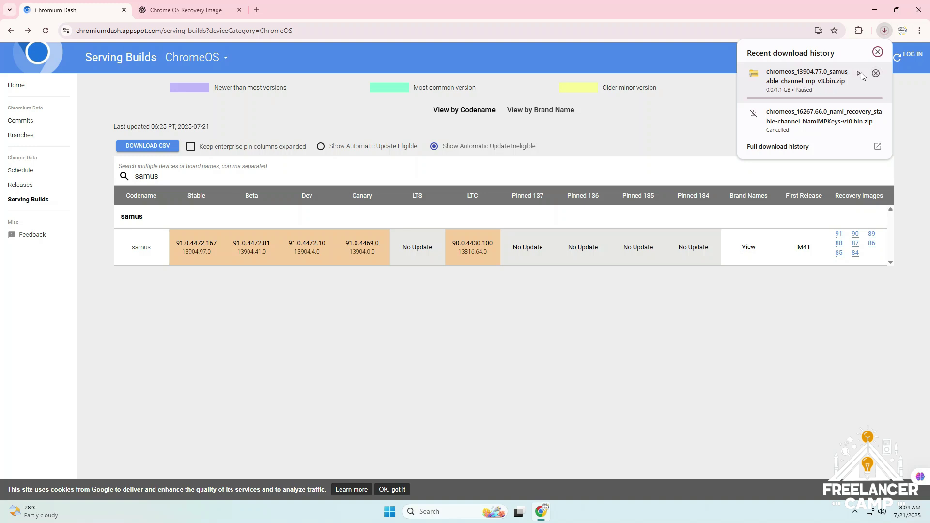
left_click(592, 2)
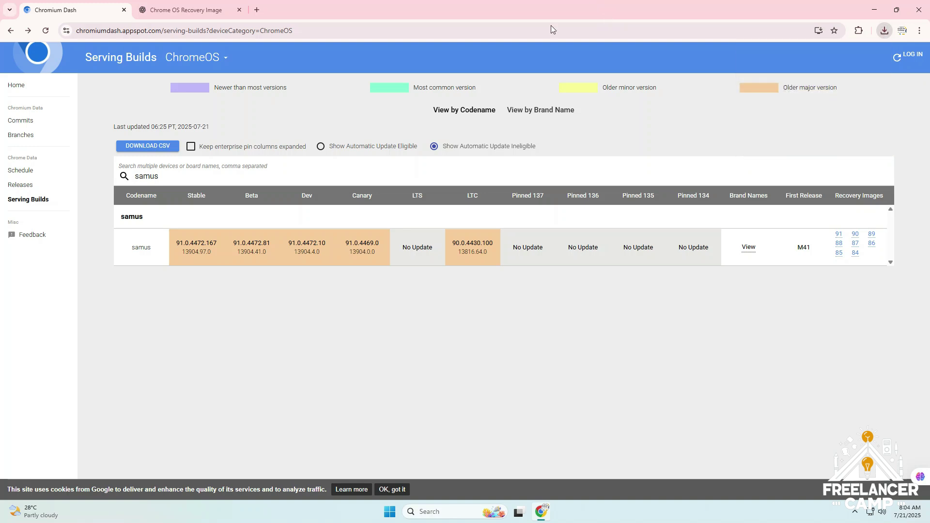
left_click(324, 147)
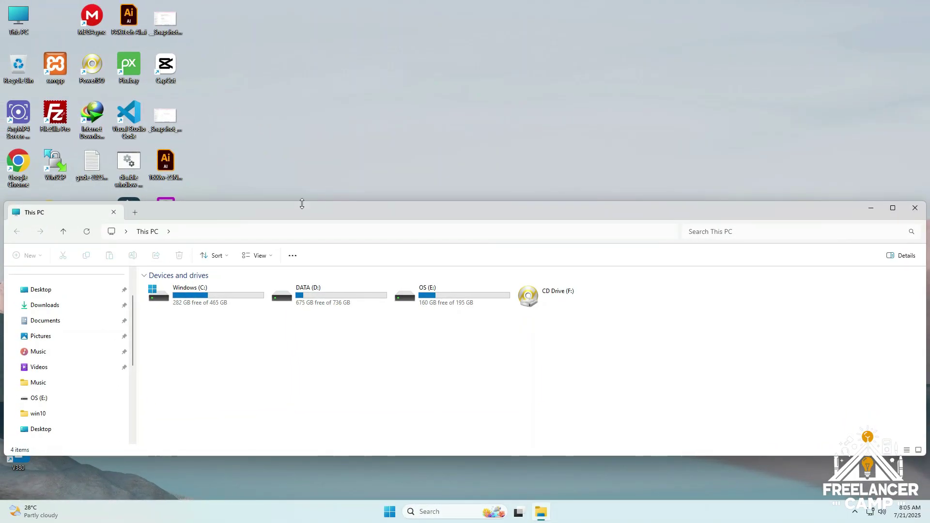
Maximize the This PC window and launch Command Prompt as administrator via a 'cmd' search.
double_click(306, 211)
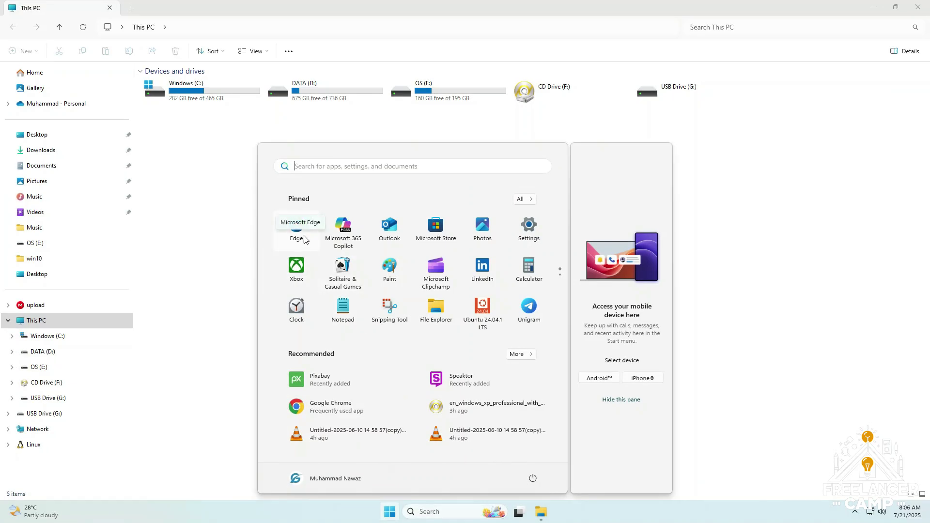
left_click(361, 171)
type("c")
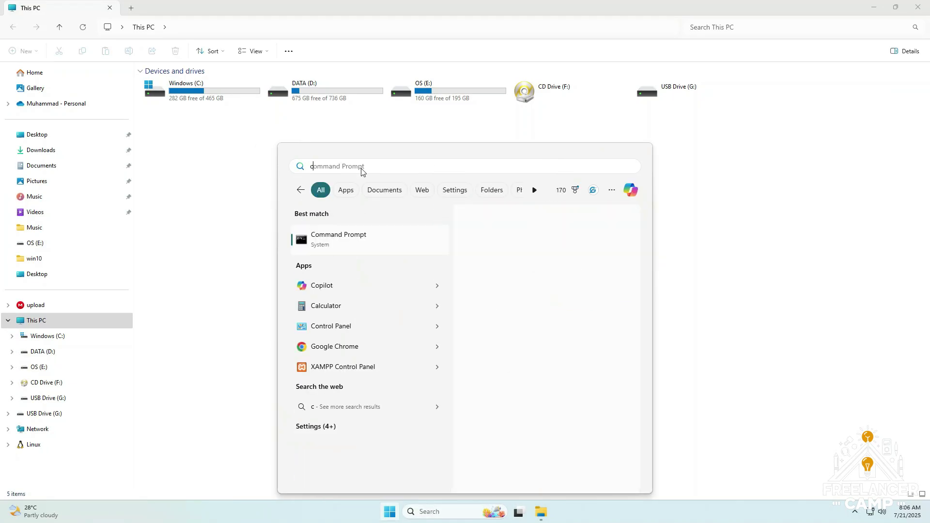
type("md")
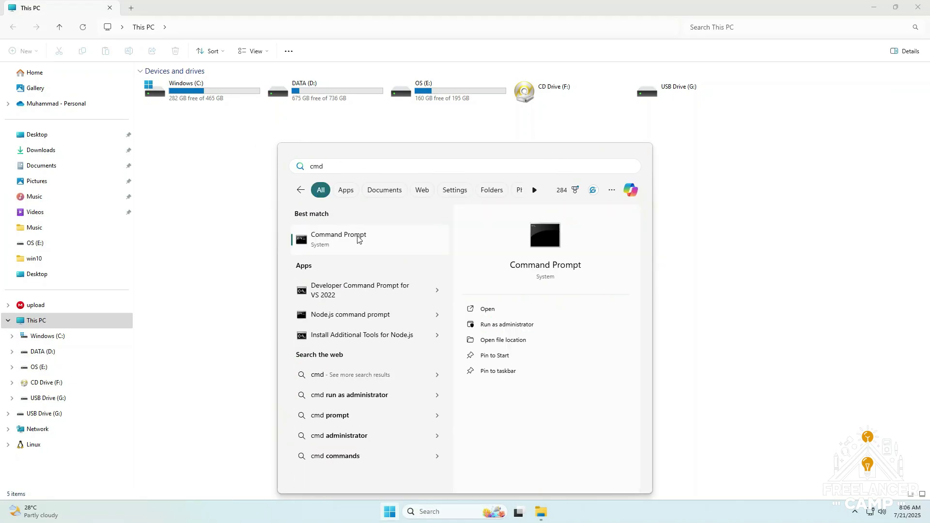
right_click(358, 240)
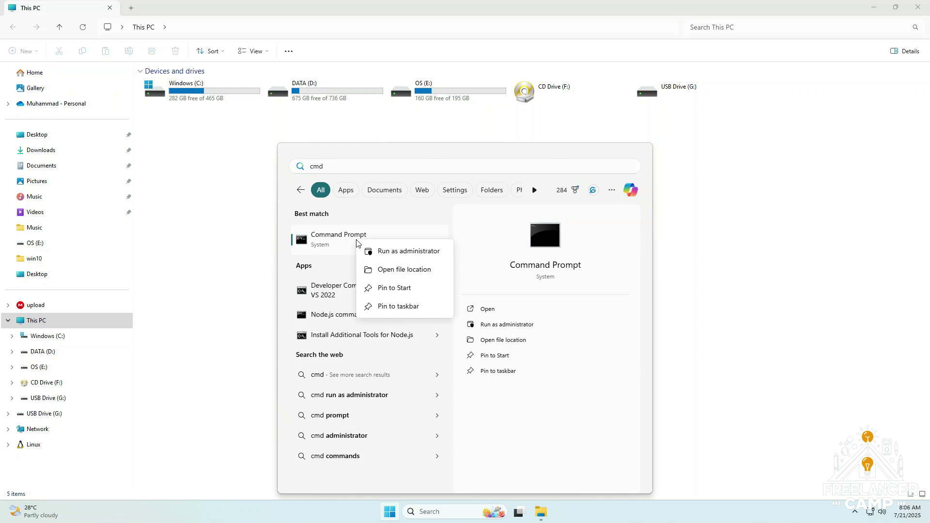
left_click(402, 251)
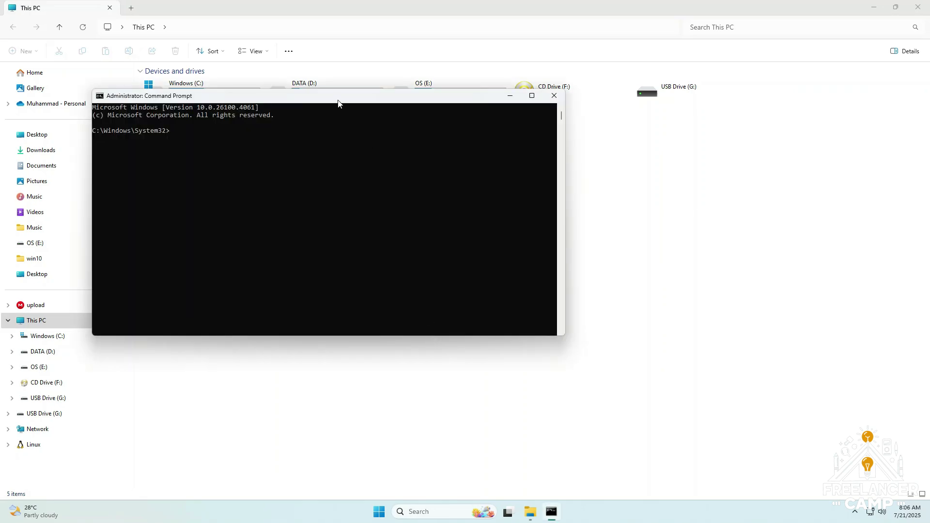
left_click_drag(337, 103, 455, 164)
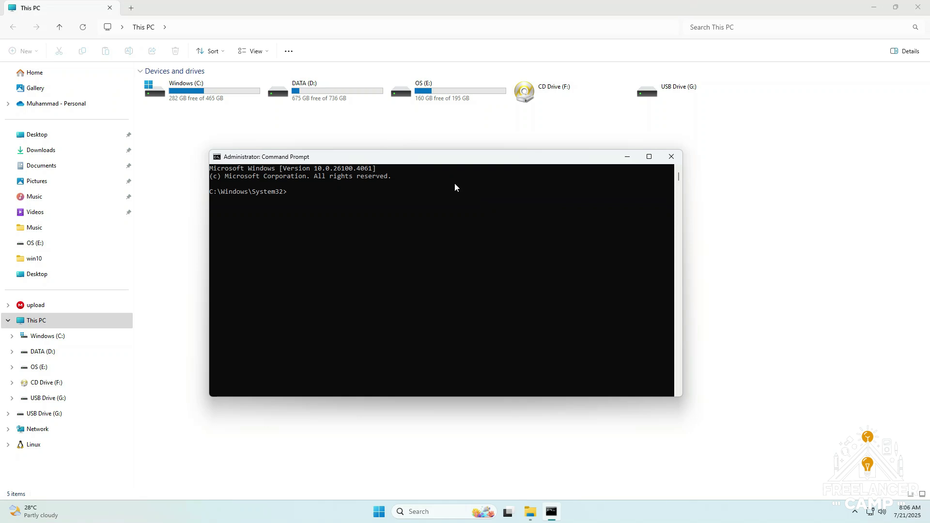
Start DiskPart and list the connected disks, showing three disks including the 58 GB Disk 2.
type("diskpart")
key("Return")
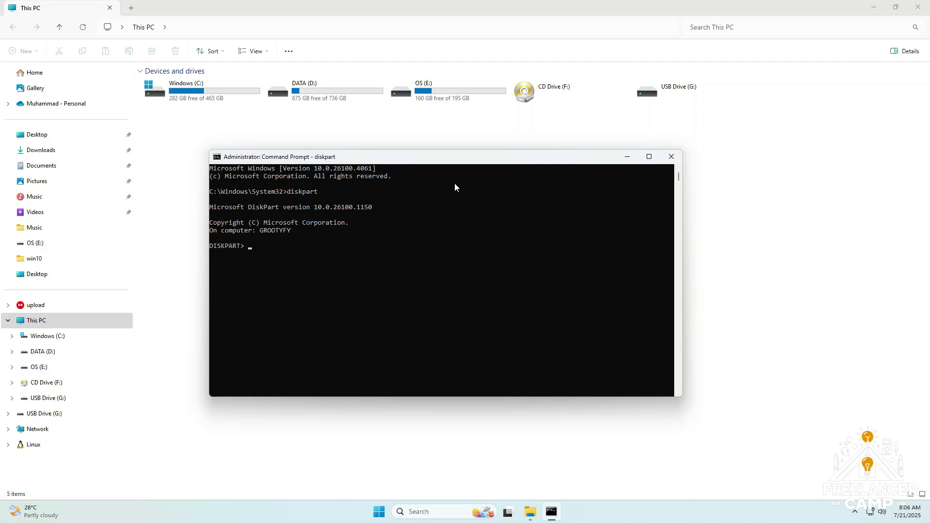
type("list disk")
key("Return")
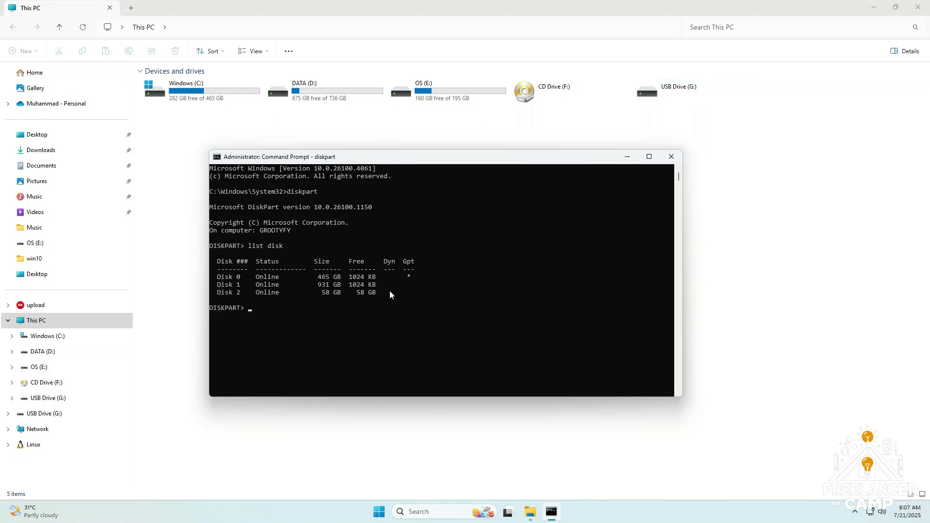
left_click(304, 309)
Select Disk 2, wipe it with clean, and convert it to MBR.
key("Escape")
type("select disk 2")
key("Return")
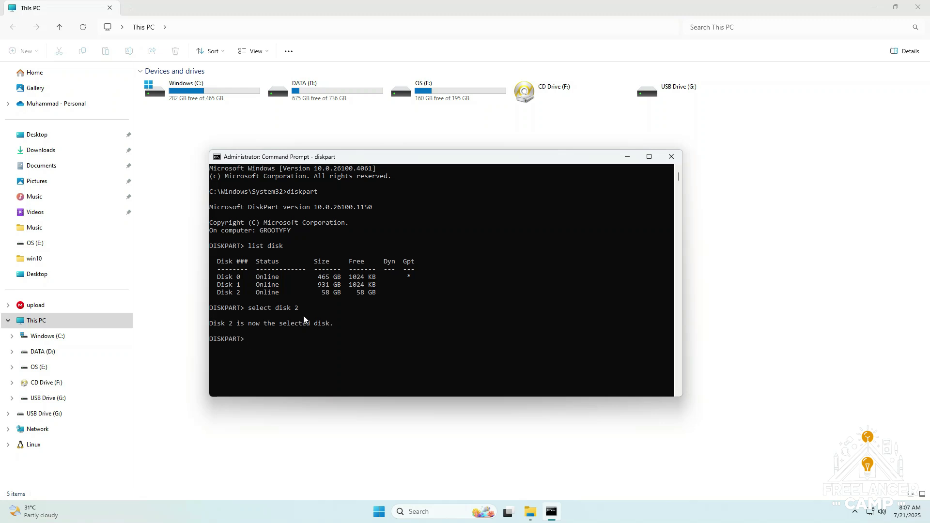
type("clean")
key("Return")
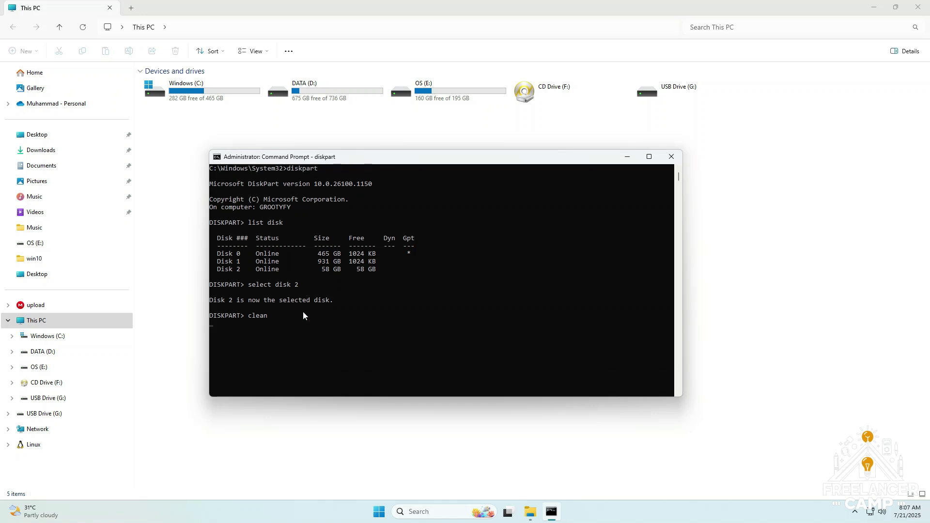
scroll(304, 312, "down", 1)
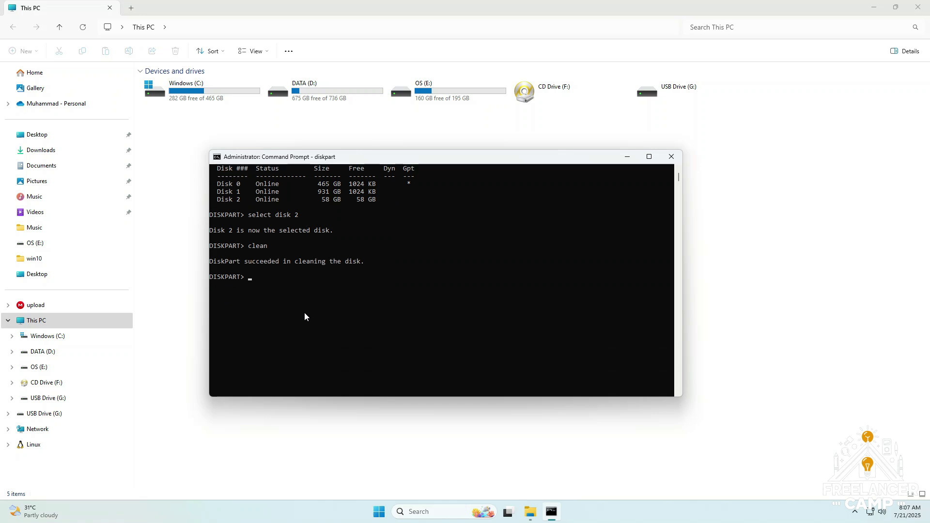
type("convert mb")
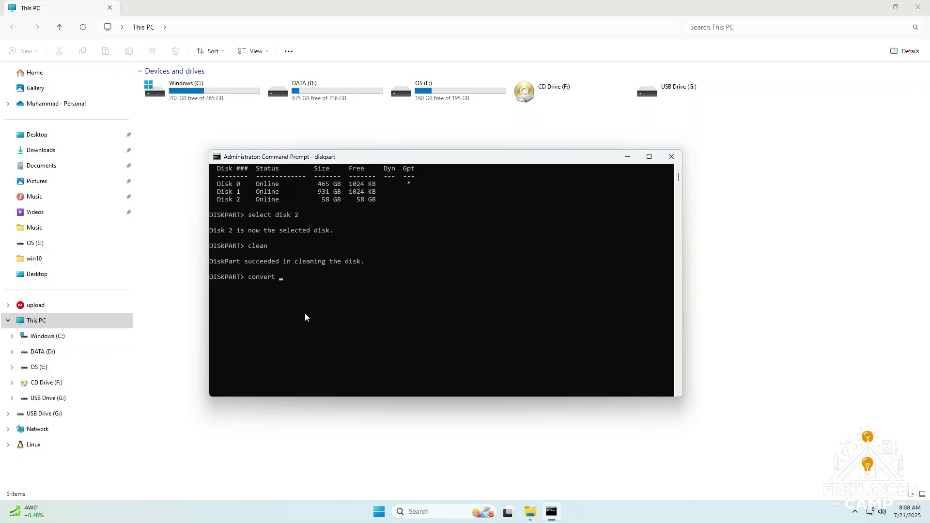
type("r")
key("Return")
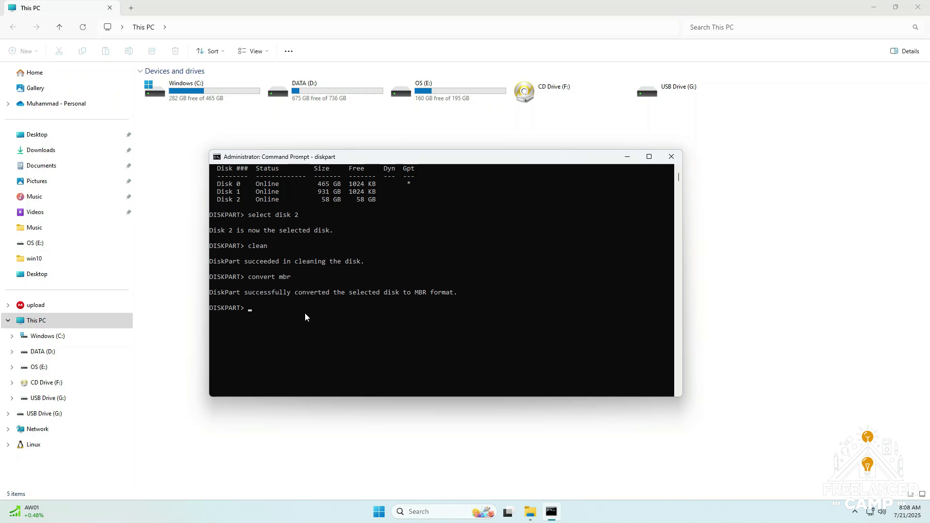
Create a primary partition, select partition 1, and quick-format it as NTFS.
type("create")
type("partition primary")
key("Return")
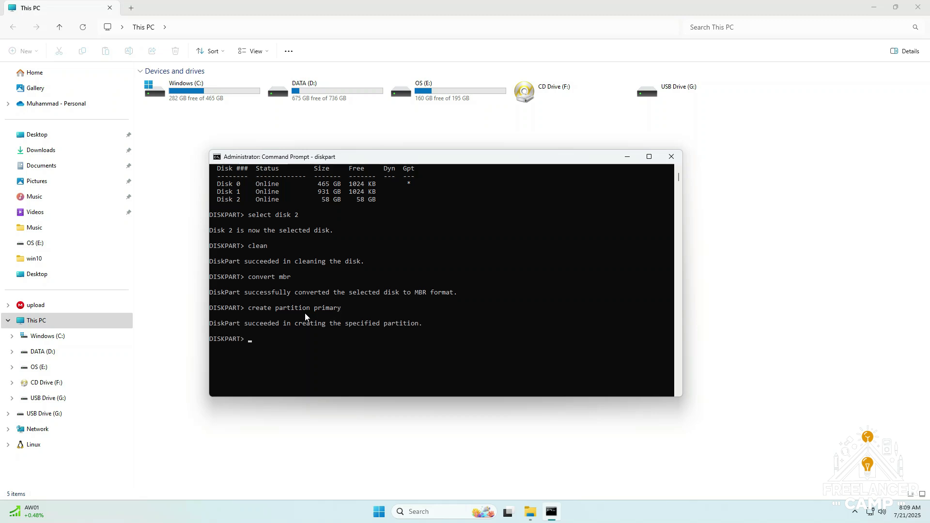
type("select partition 1")
key("Return")
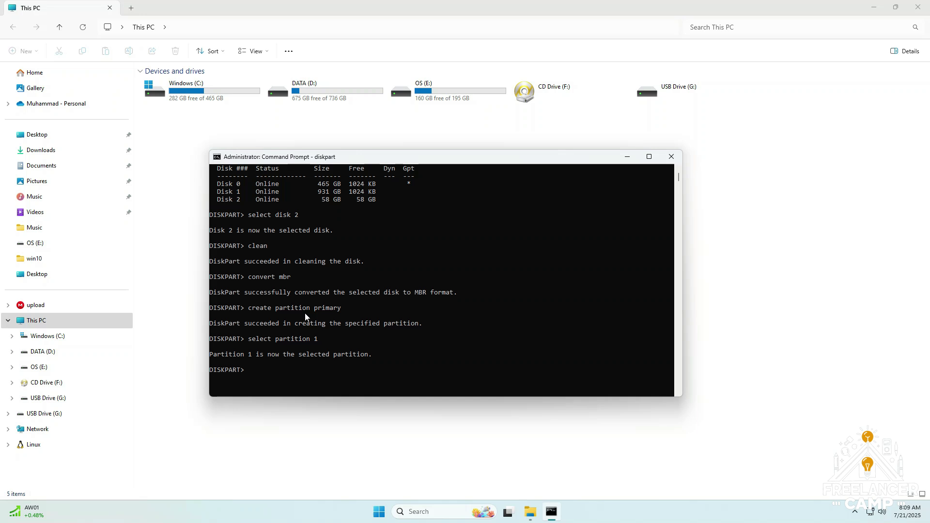
type("format fs=ntfs quick")
key("Return")
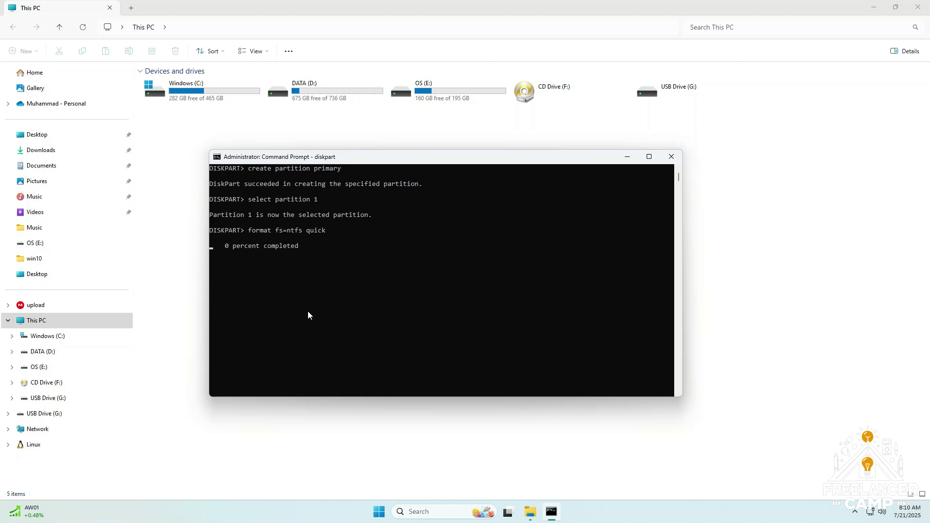
Mark the partition active, assign it a drive letter, and exit DiskPart and Command Prompt.
scroll(308, 315, "up", 1)
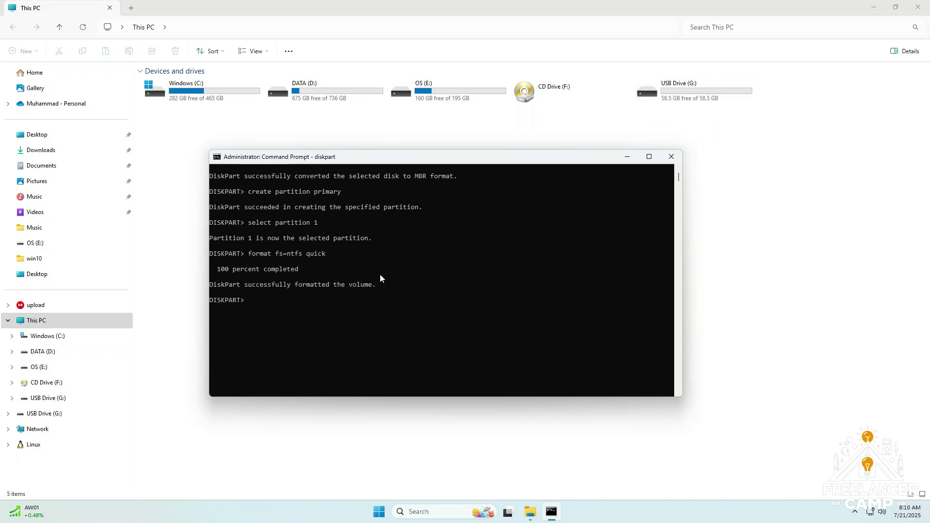
left_click(377, 315)
key("Escape")
type("active")
key("Return")
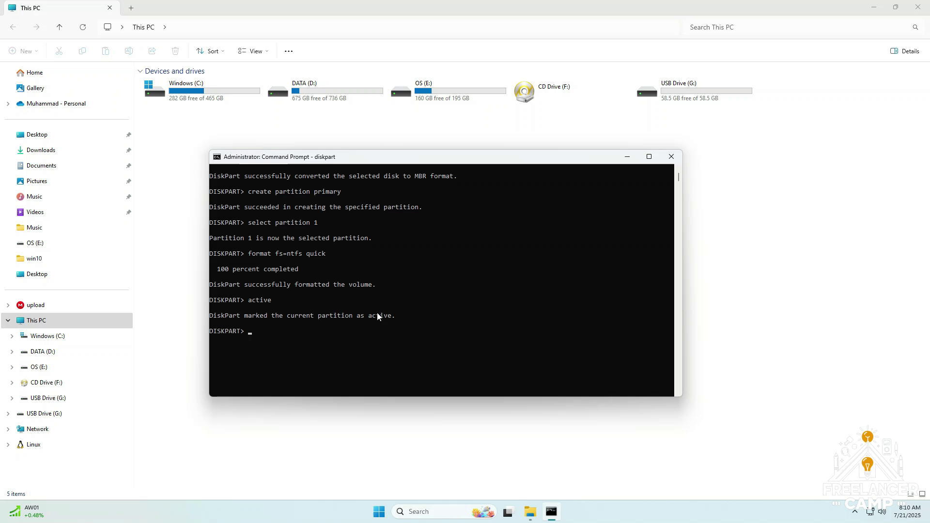
type("assign")
key("Return")
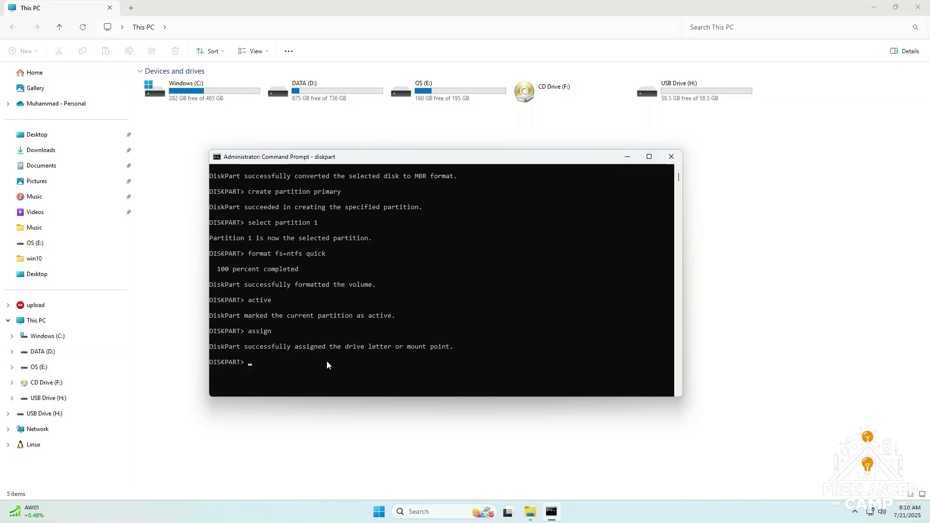
type("exit")
key("Return")
scroll(317, 363, "down", 3)
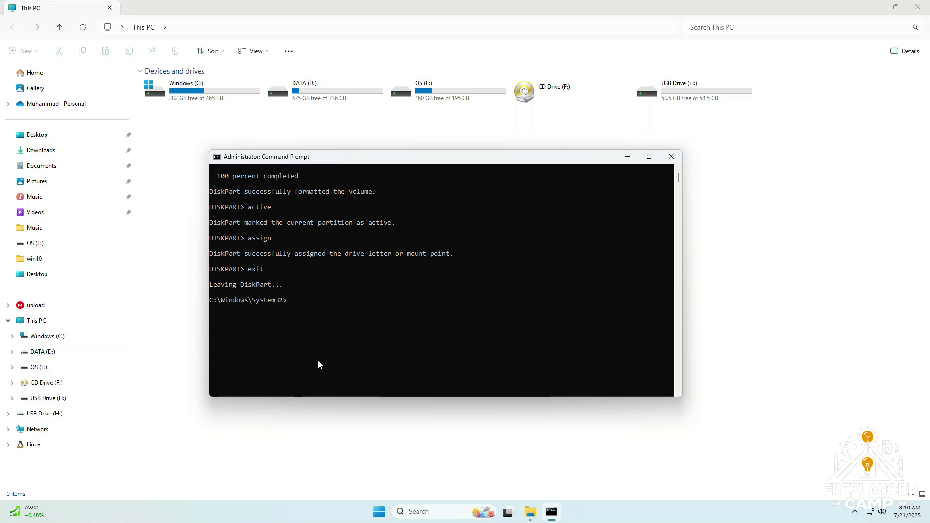
type("exit")
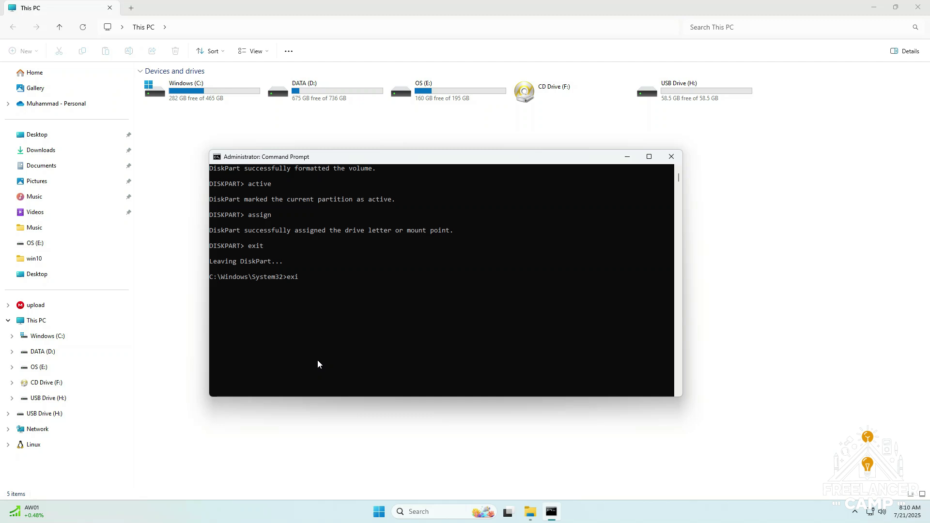
key("Return")
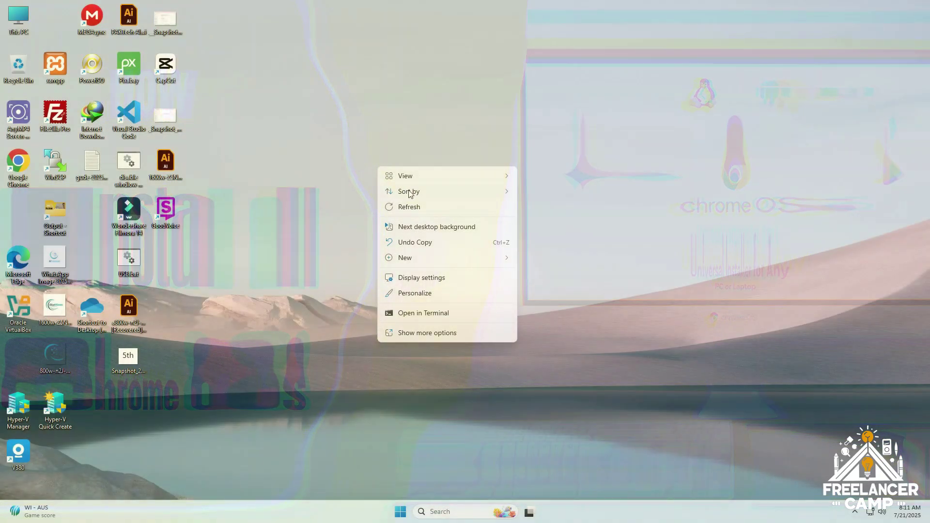
Refresh the desktop and launch Google Chrome from its desktop icon.
left_click(409, 207)
right_click(441, 127)
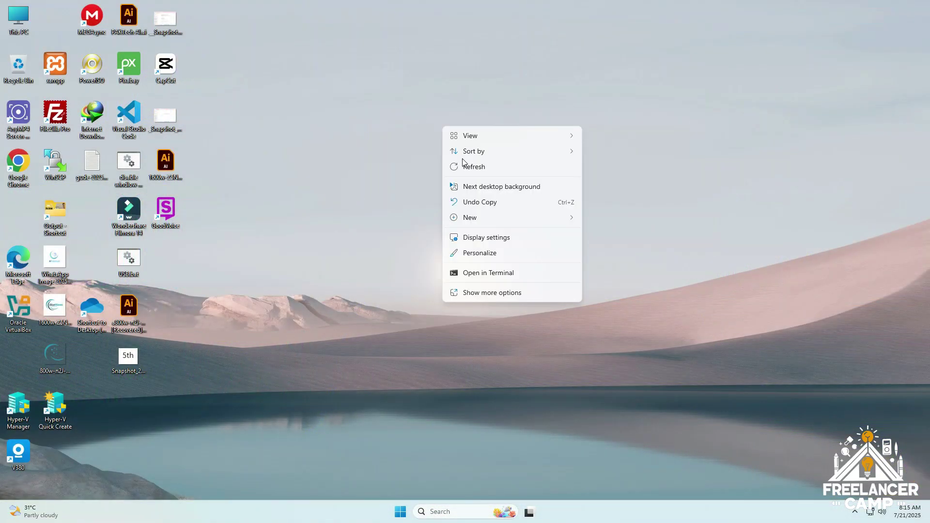
left_click(468, 170)
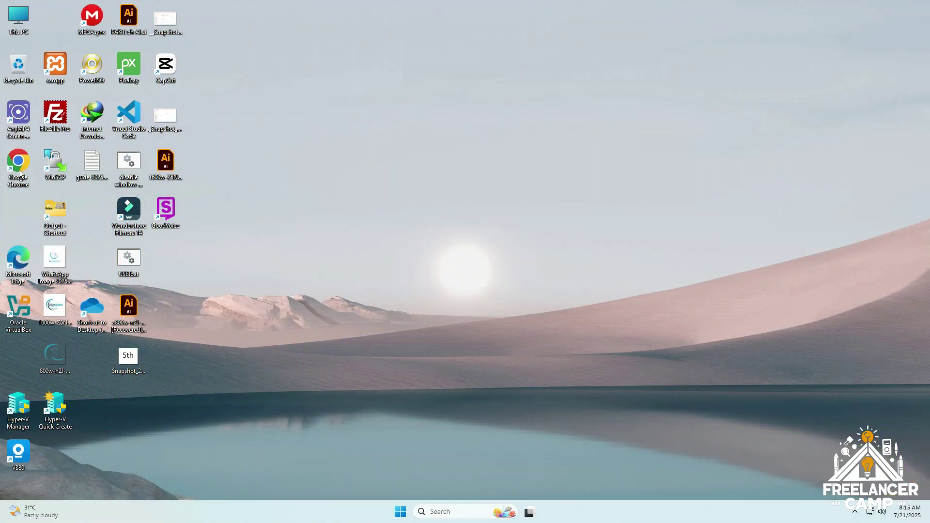
double_click(19, 169)
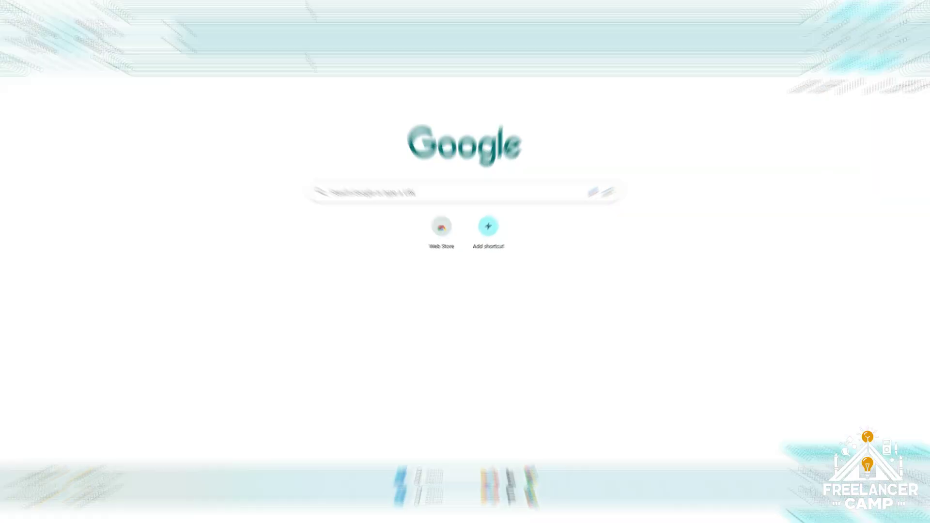
Go to google.com.
left_click(285, 31)
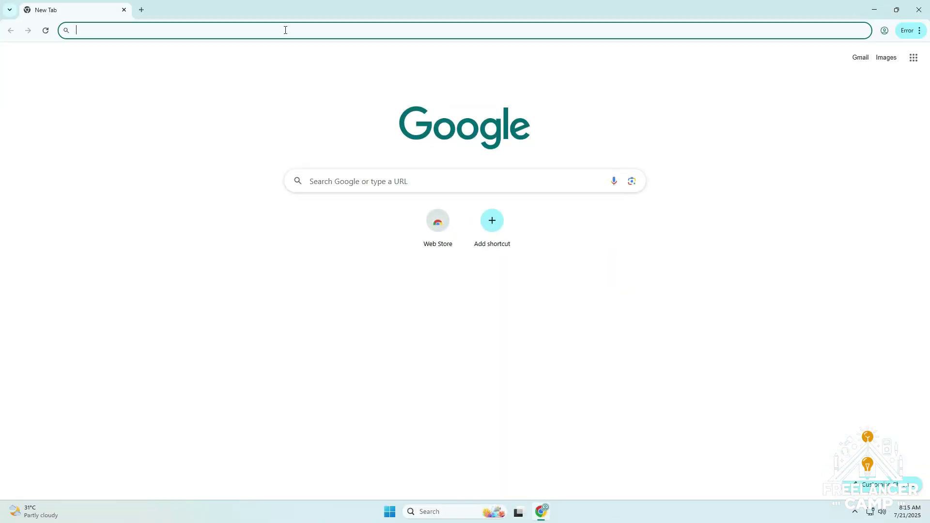
type("google.")
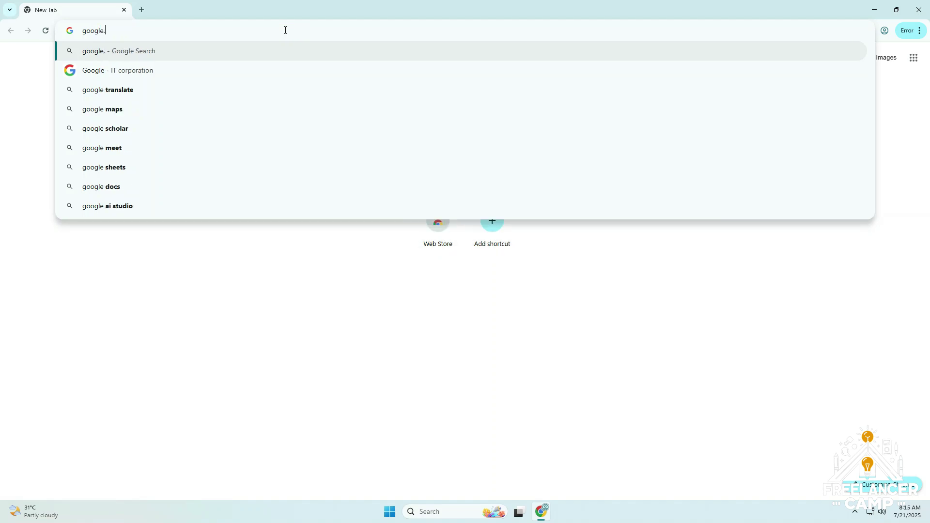
type("com")
key("Return")
Search for 'universal usb installer chrome os', expand the AI overview, and view the video results.
left_click(371, 235)
type("un")
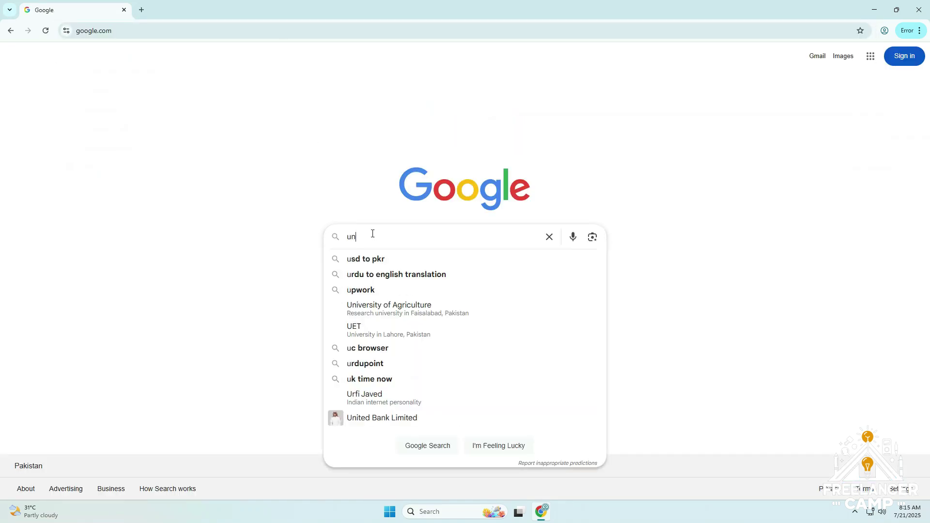
type("iversal chrome os")
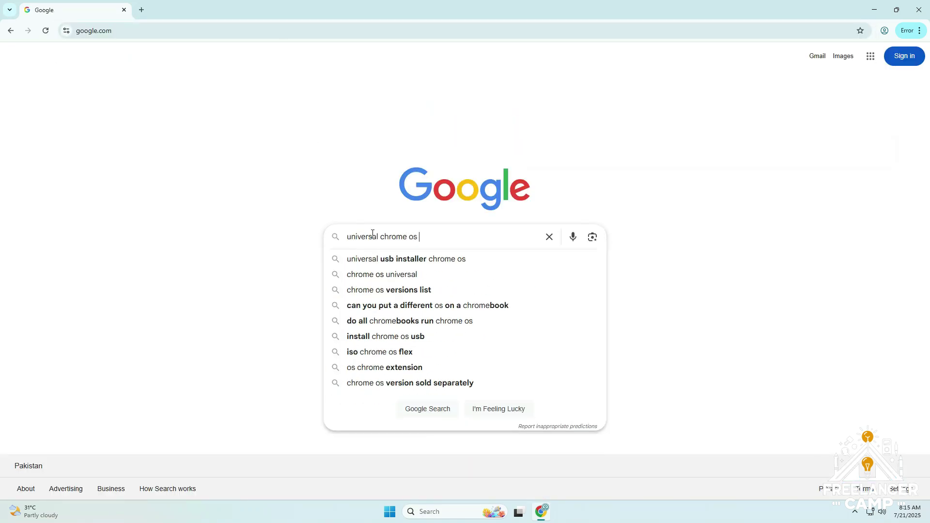
left_click(420, 261)
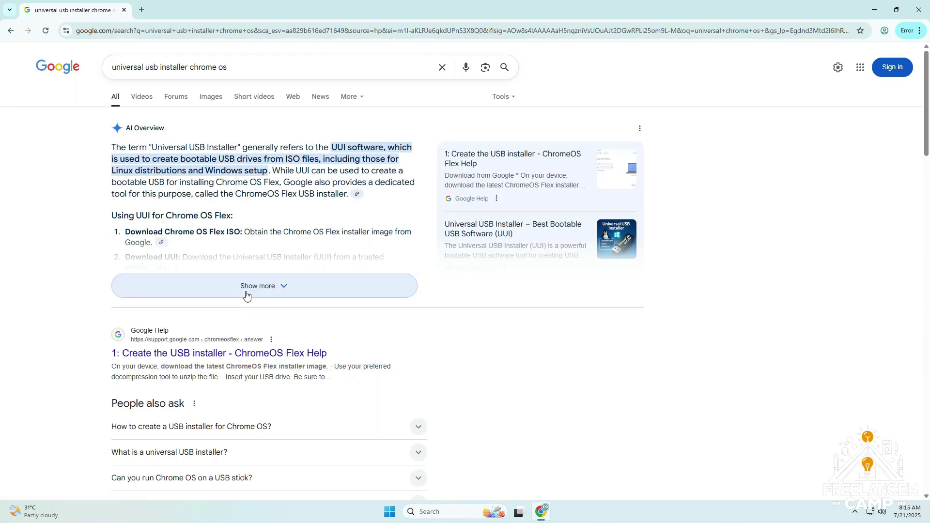
left_click(247, 293)
scroll(247, 292, "down", 15)
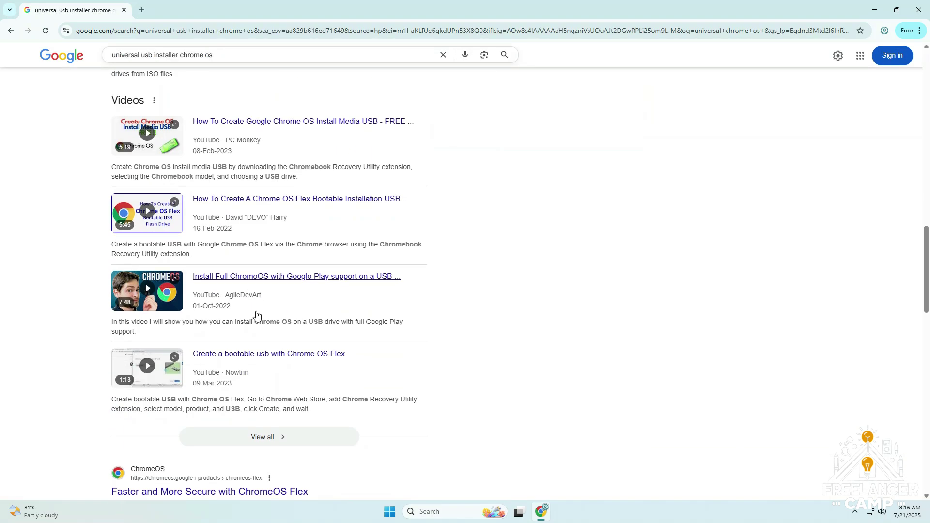
left_click(250, 276)
scroll(220, 290, "down", 15)
scroll(220, 289, "up", 10)
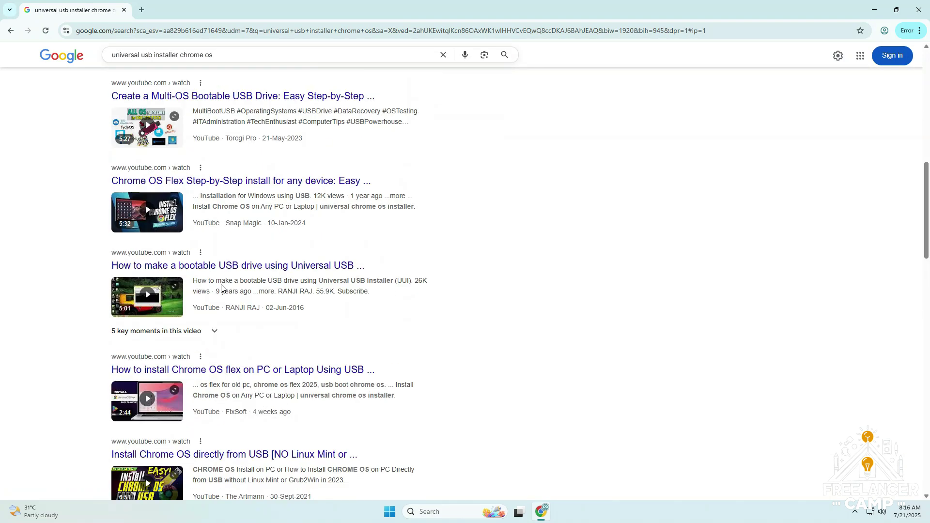
scroll(221, 289, "up", 4)
scroll(218, 290, "down", 20)
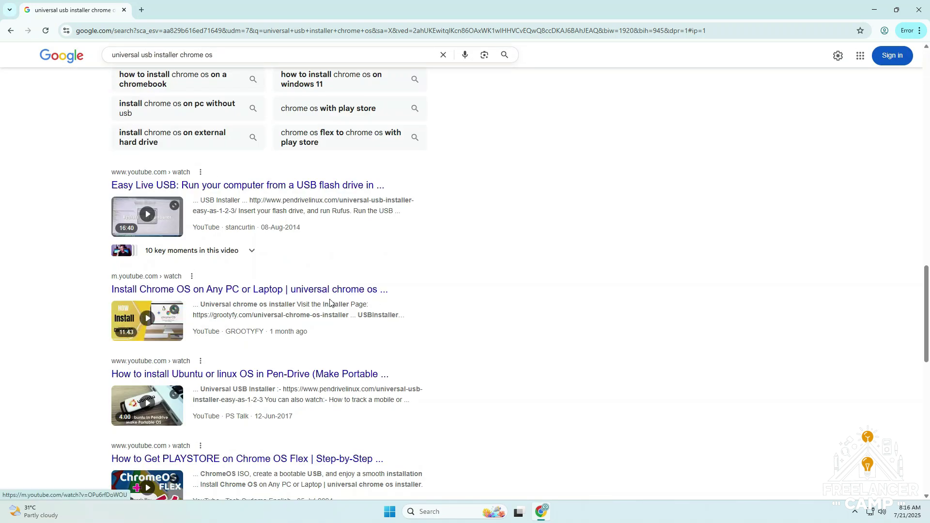
left_click(144, 13)
Go to youtube.com and search for 'universal chrome os'.
type("youtube.com")
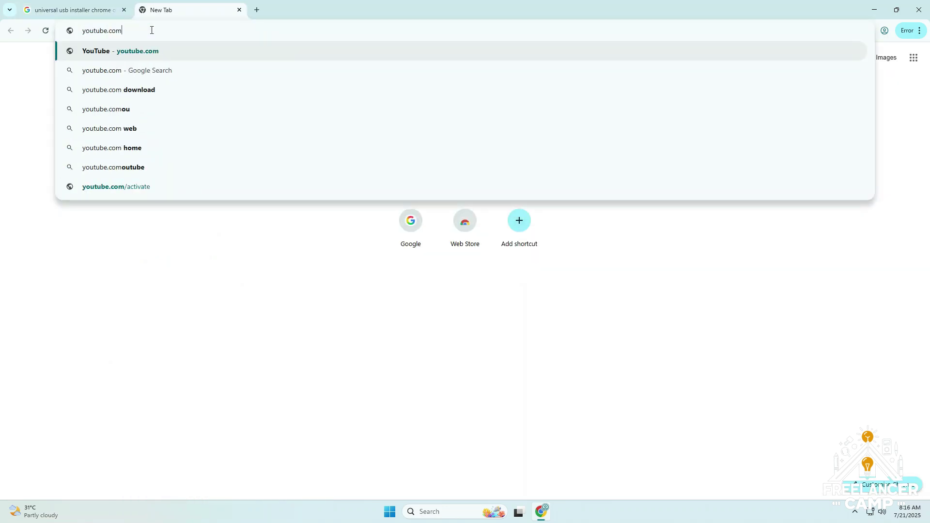
key("Return")
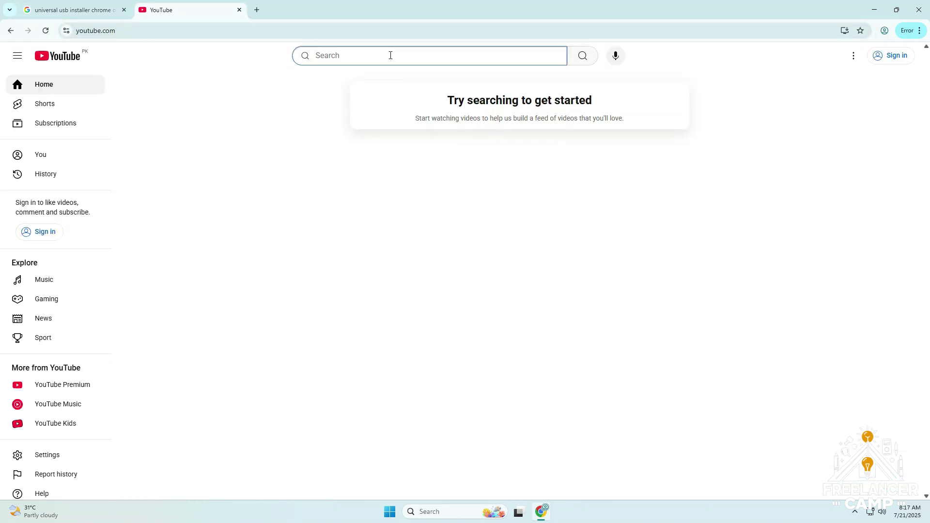
type("univer")
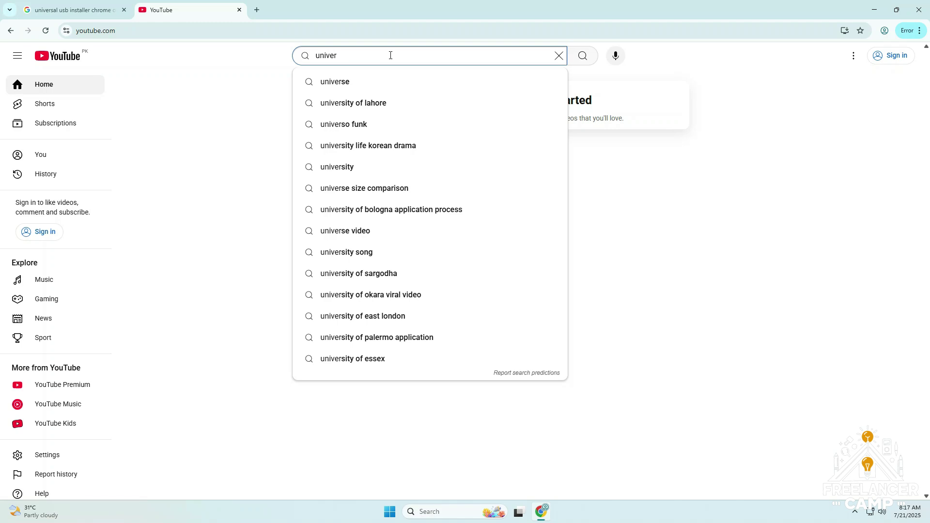
type("sal chrome os installer")
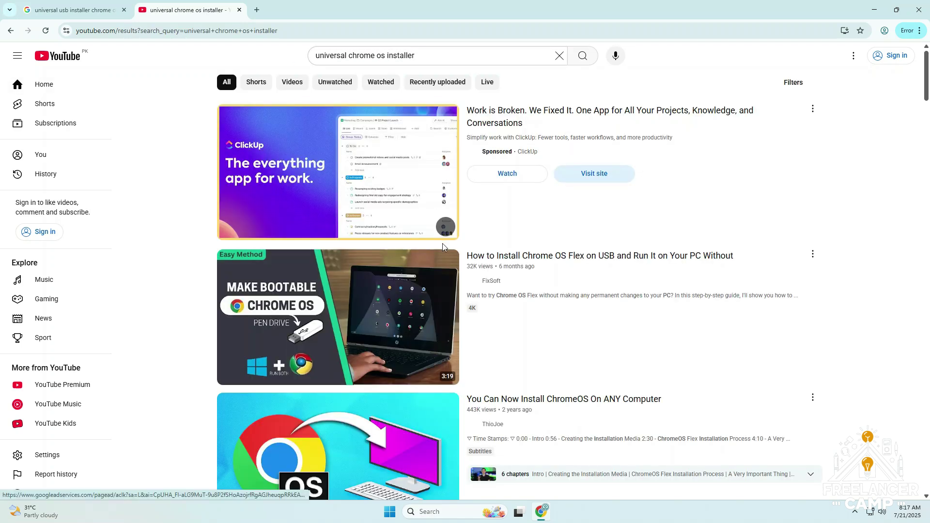
scroll(443, 243, "down", 15)
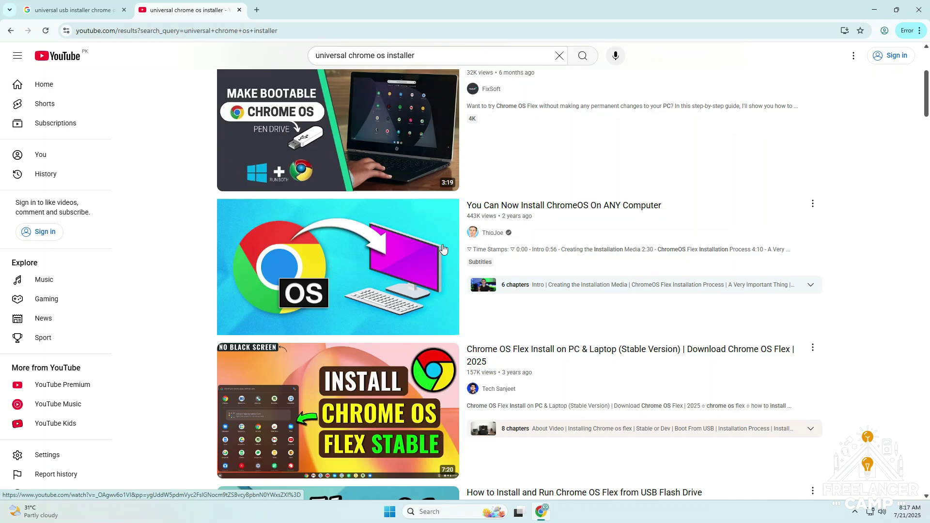
scroll(443, 249, "down", 1)
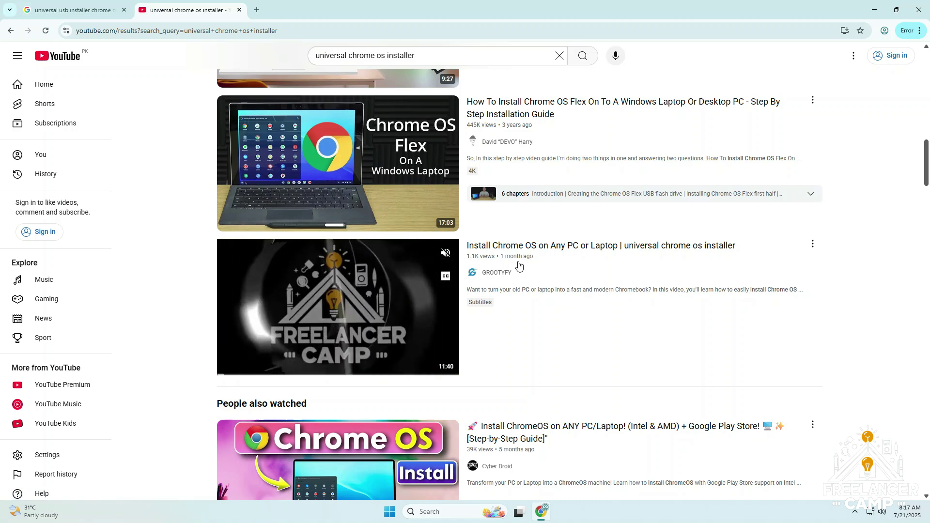
scroll(434, 141, "up", 1)
Replace the YouTube search with 'grootyfy' and browse the GROOTYFY channel's Chrome OS installer results.
triple_click(315, 57)
type("gr")
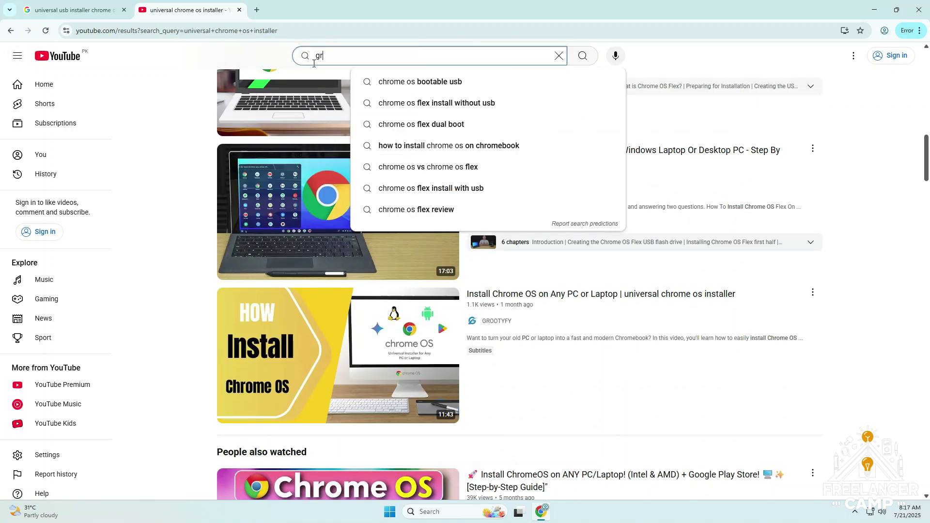
type("ootyfy")
key("Return")
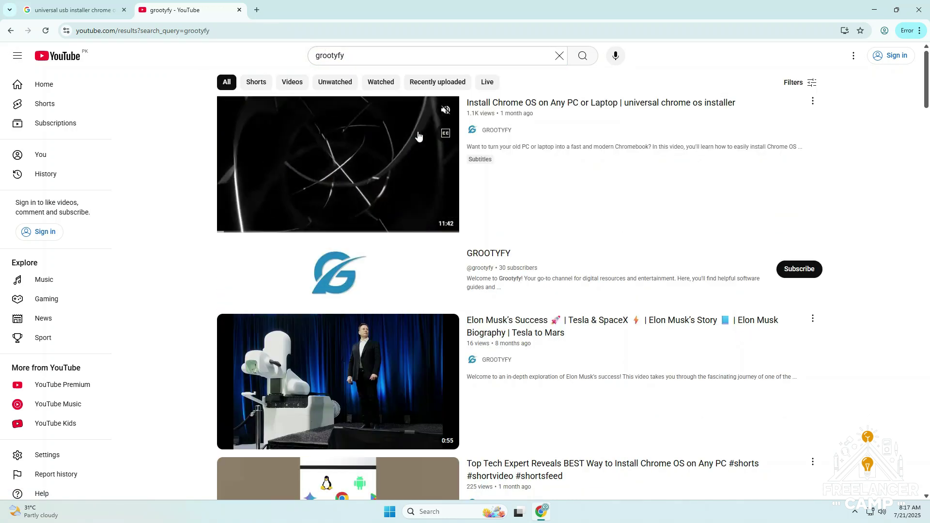
scroll(421, 200, "down", 7)
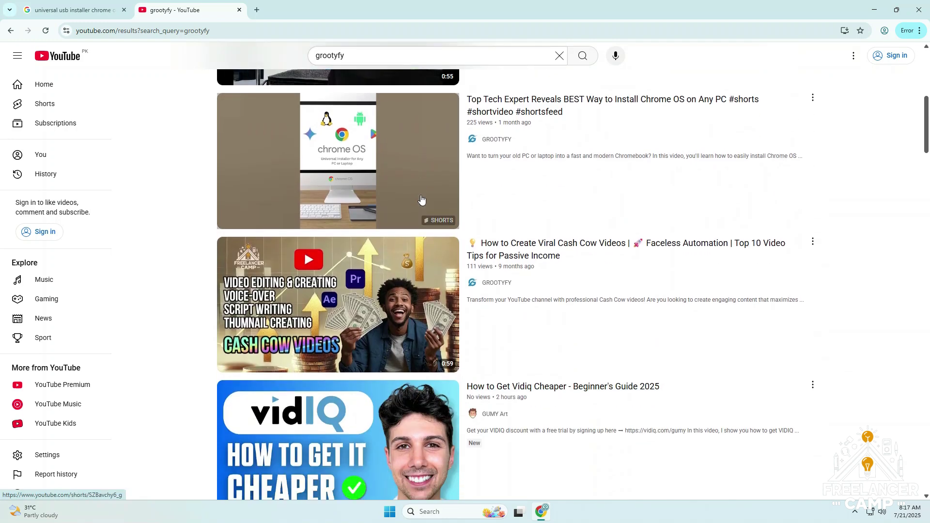
scroll(421, 199, "down", 1)
mouse_move(422, 199)
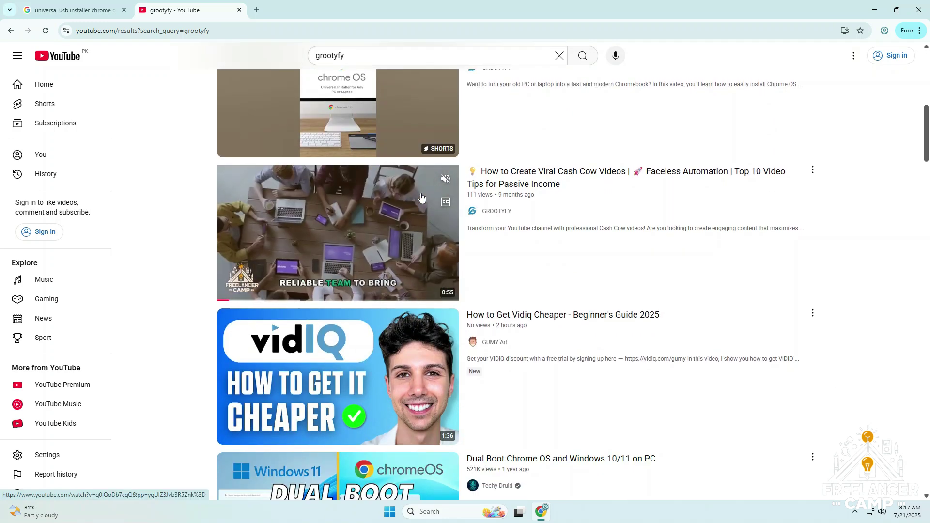
scroll(421, 198, "down", 4)
scroll(421, 197, "down", 5)
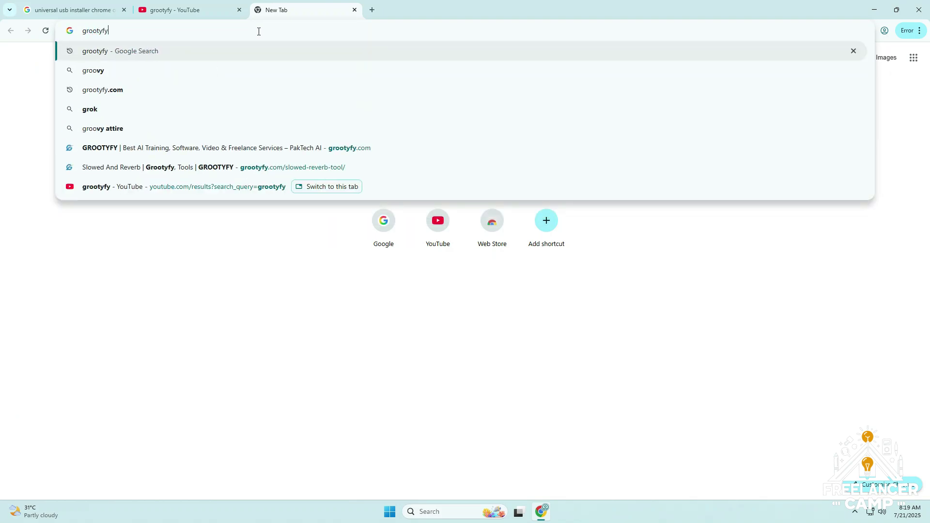
type("ootyfy.com")
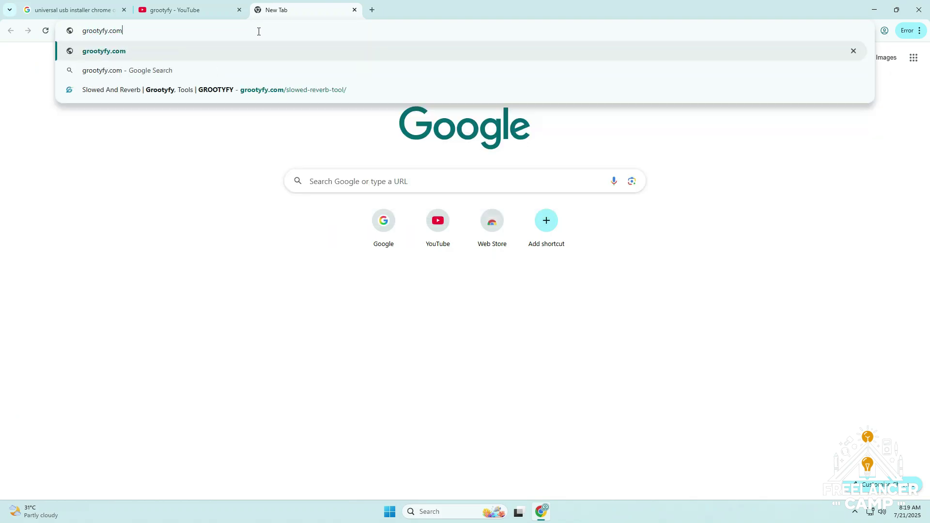
Load grootyfy.com and read the Universal Chrome OS Installer description, features and requirements.
key("Return")
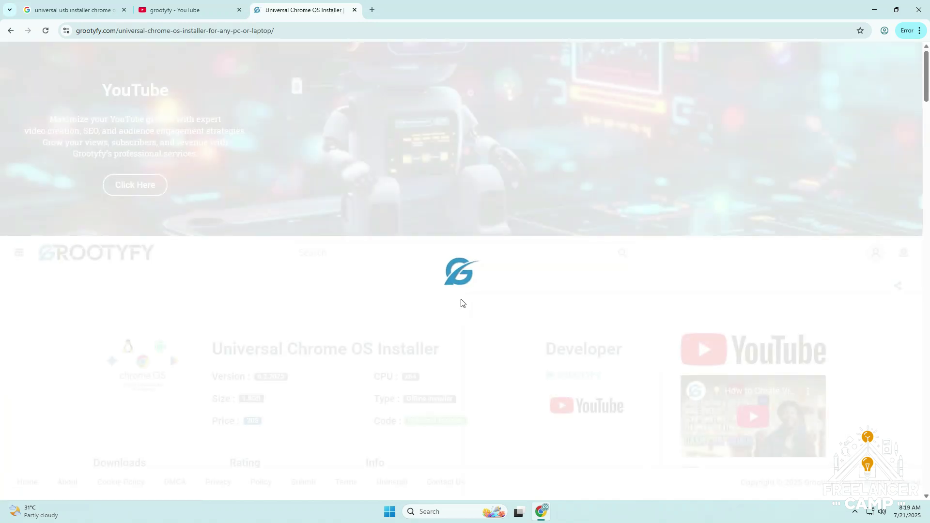
scroll(455, 306, "down", 5)
scroll(460, 304, "down", 10)
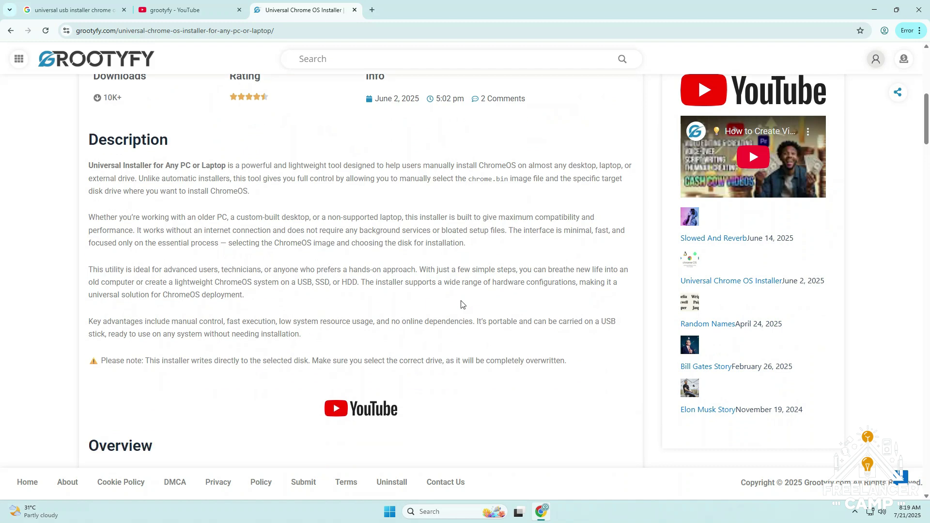
scroll(461, 305, "down", 10)
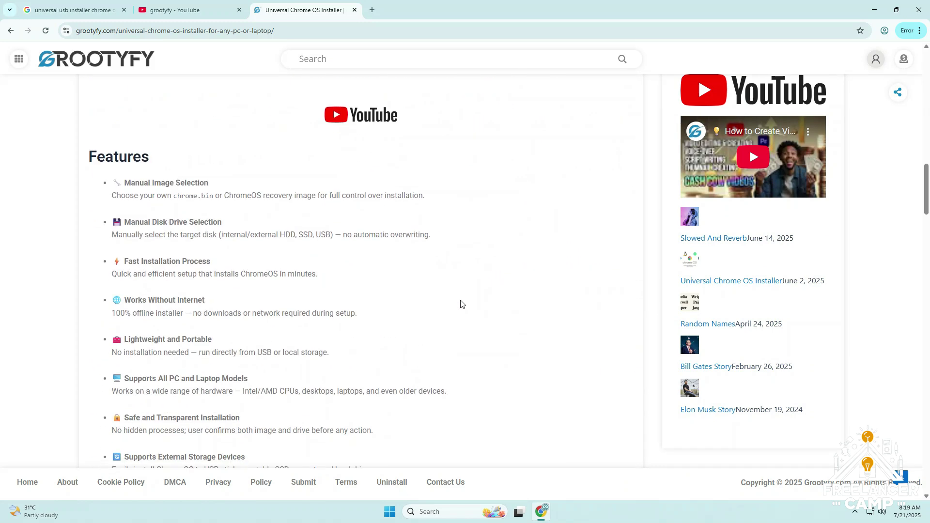
scroll(460, 303, "down", 10)
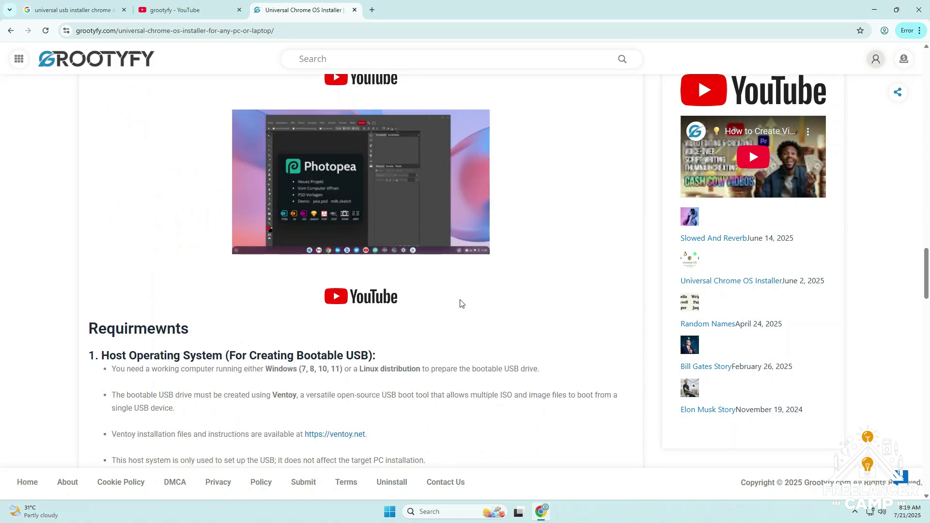
scroll(459, 303, "down", 10)
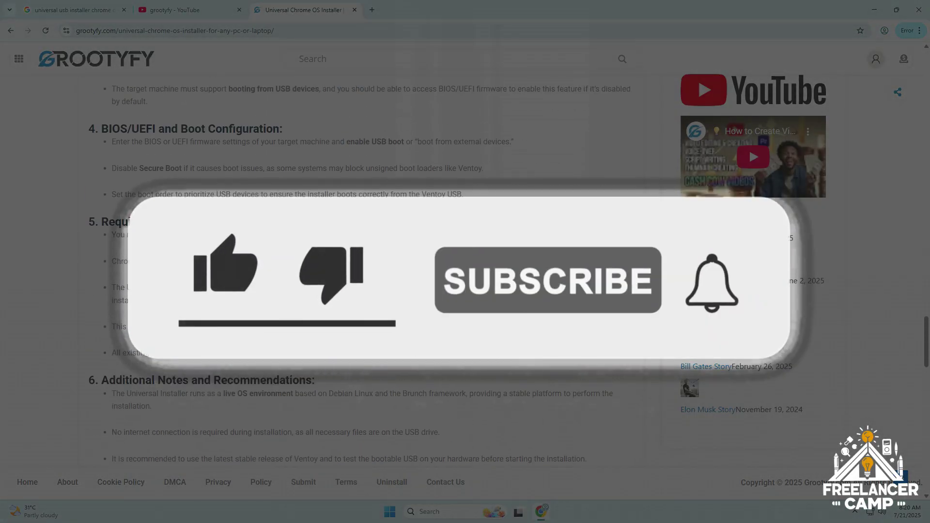
scroll(460, 303, "up", 7)
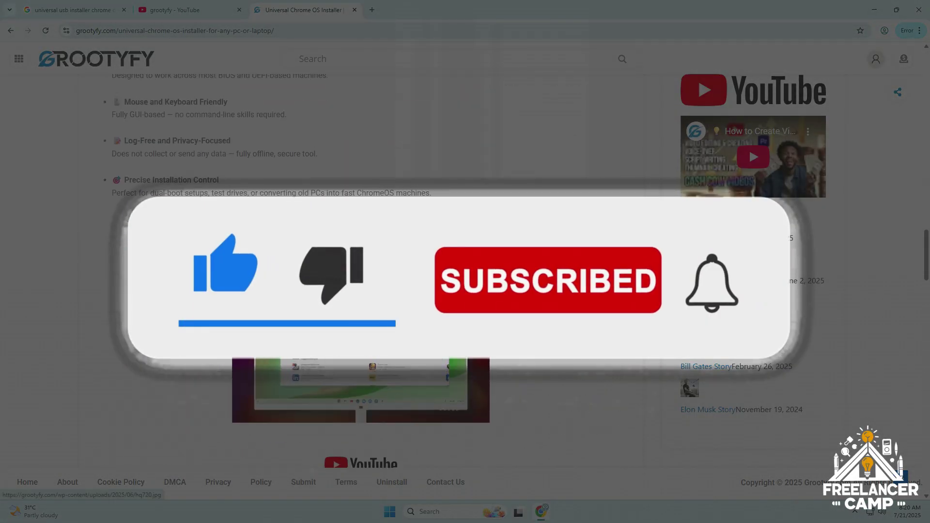
scroll(459, 303, "up", 5)
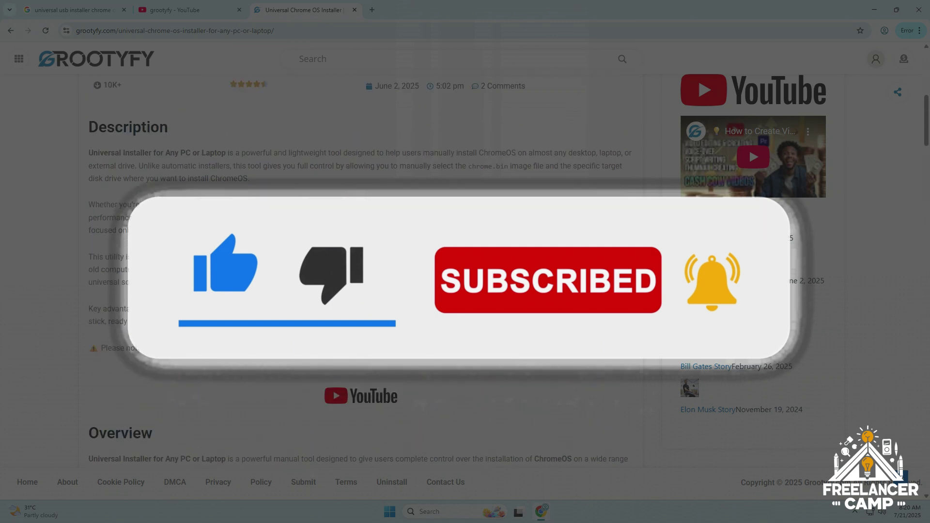
scroll(459, 303, "up", 8)
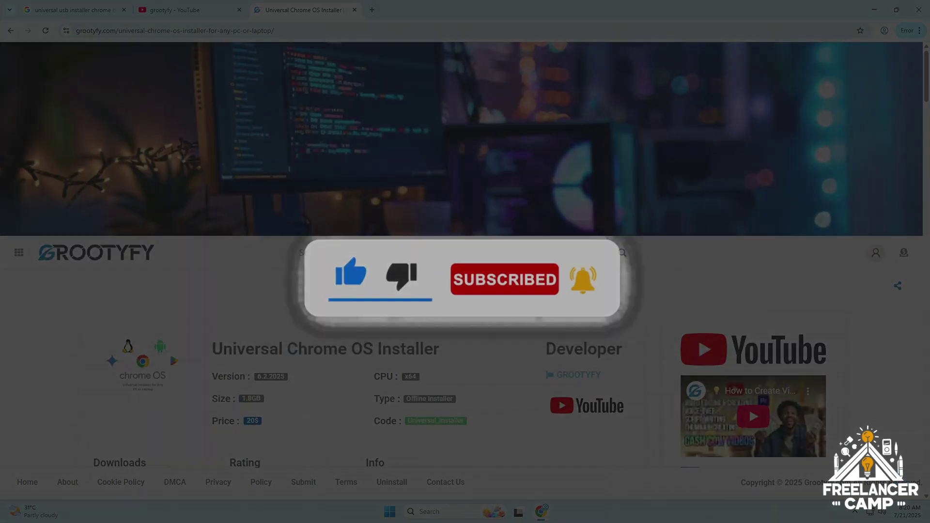